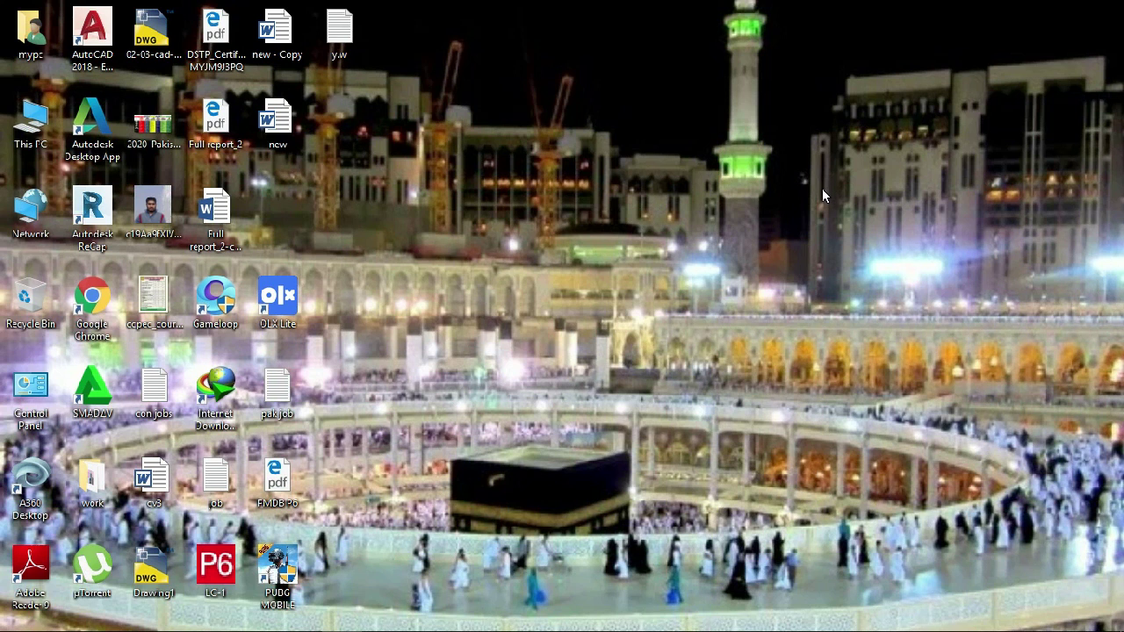
Launch P6 Professional 18 and review its list of five configured databases
right_click(495, 274)
left_click(531, 315)
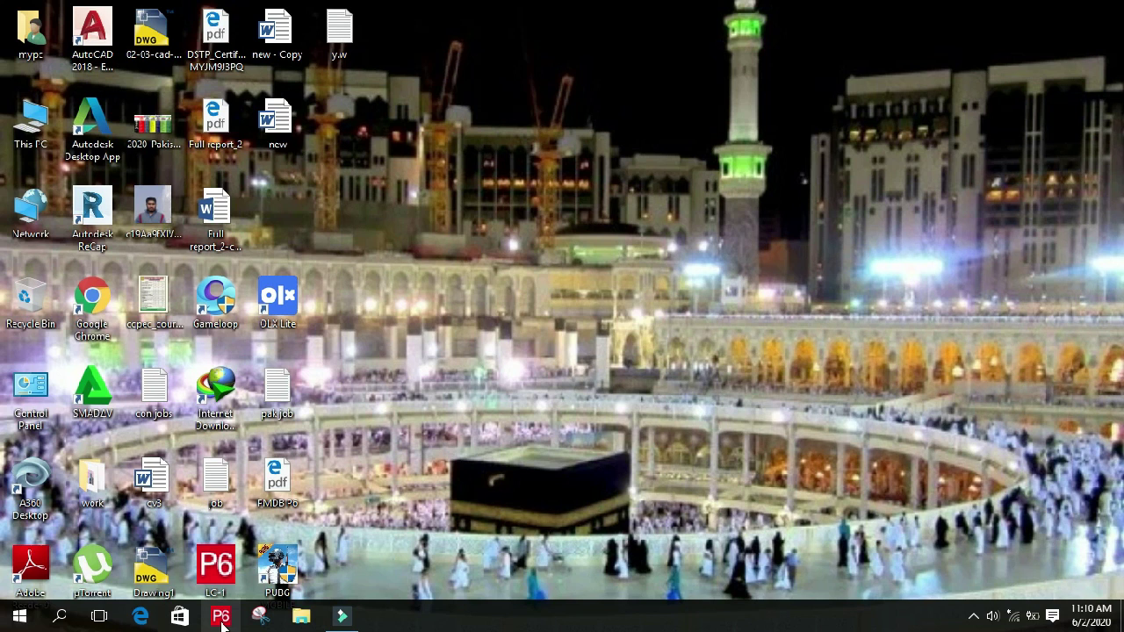
left_click(223, 620)
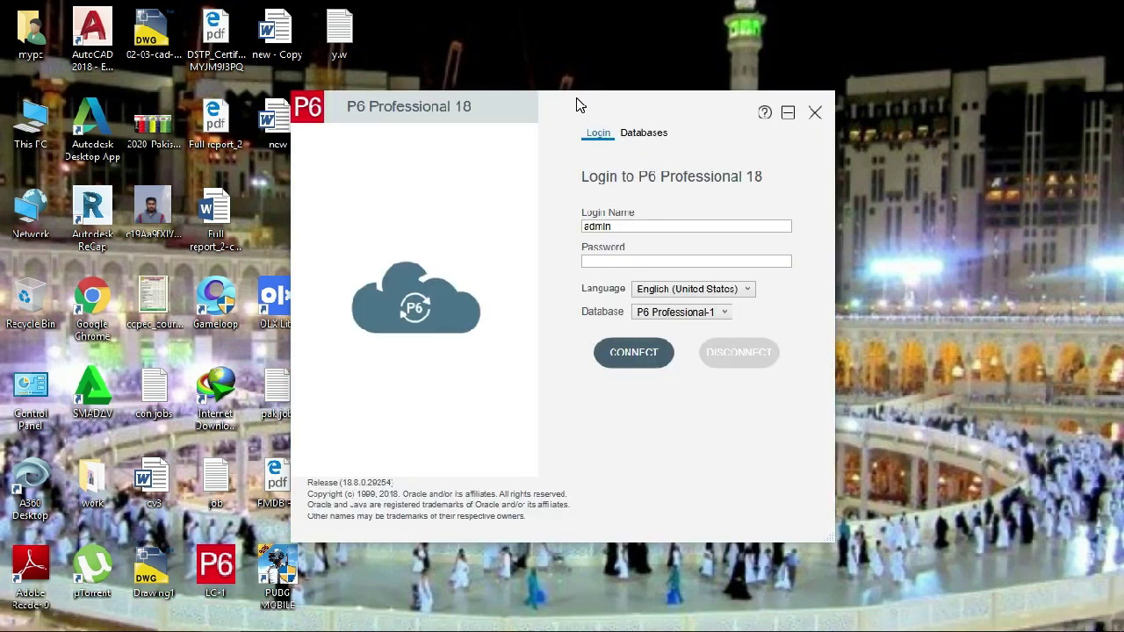
left_click_drag(578, 104, 550, 91)
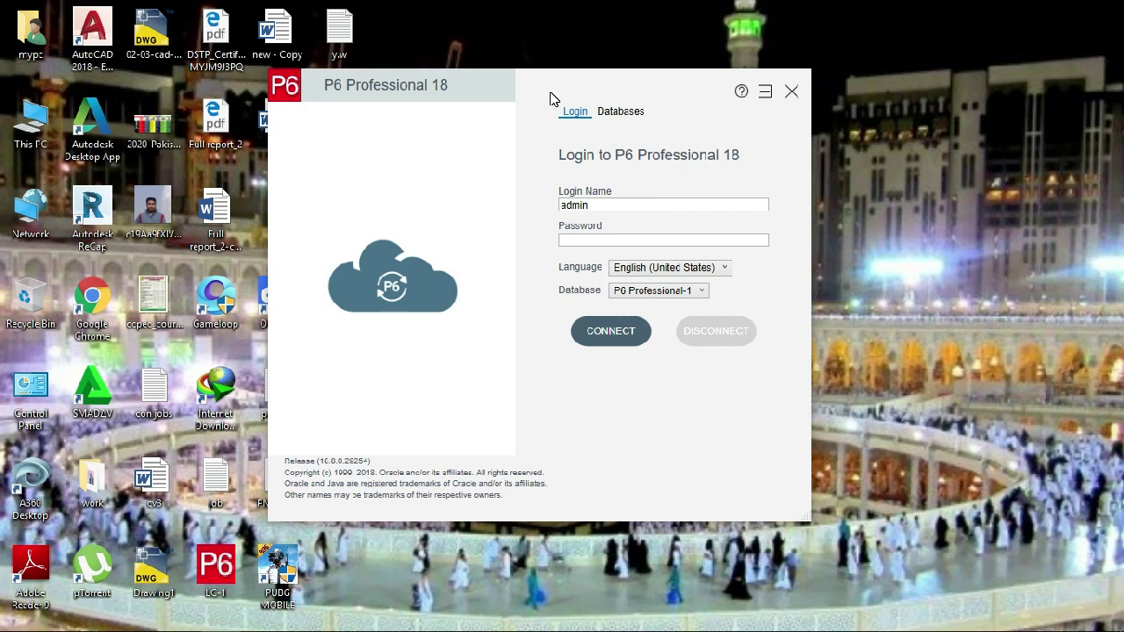
left_click(622, 115)
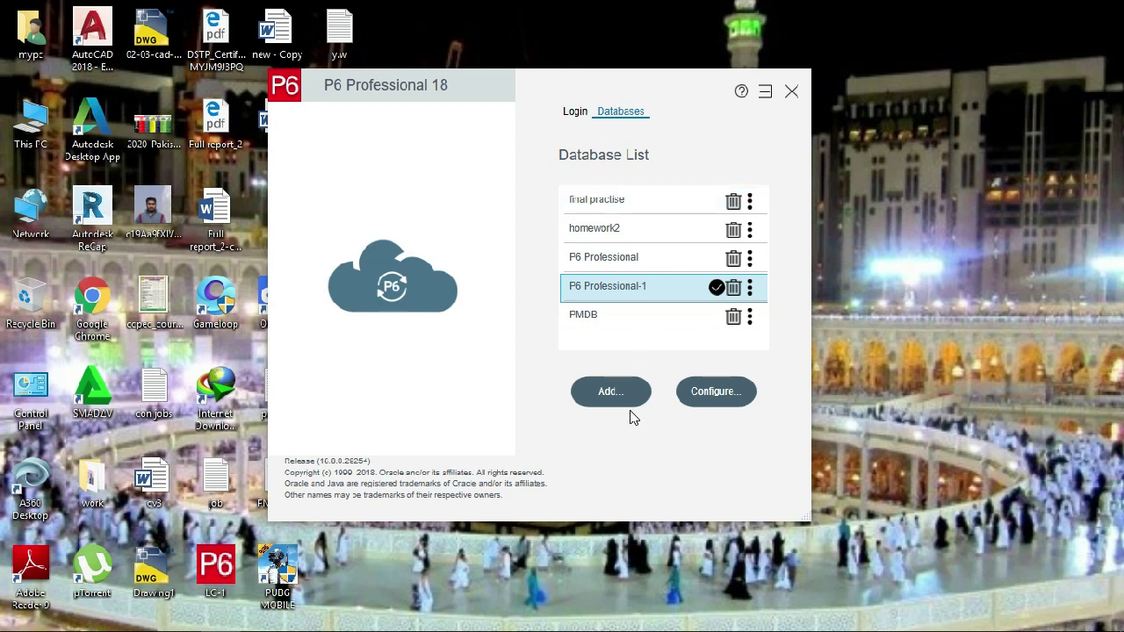
Check the admin login form, then return to the five-database list
left_click(573, 116)
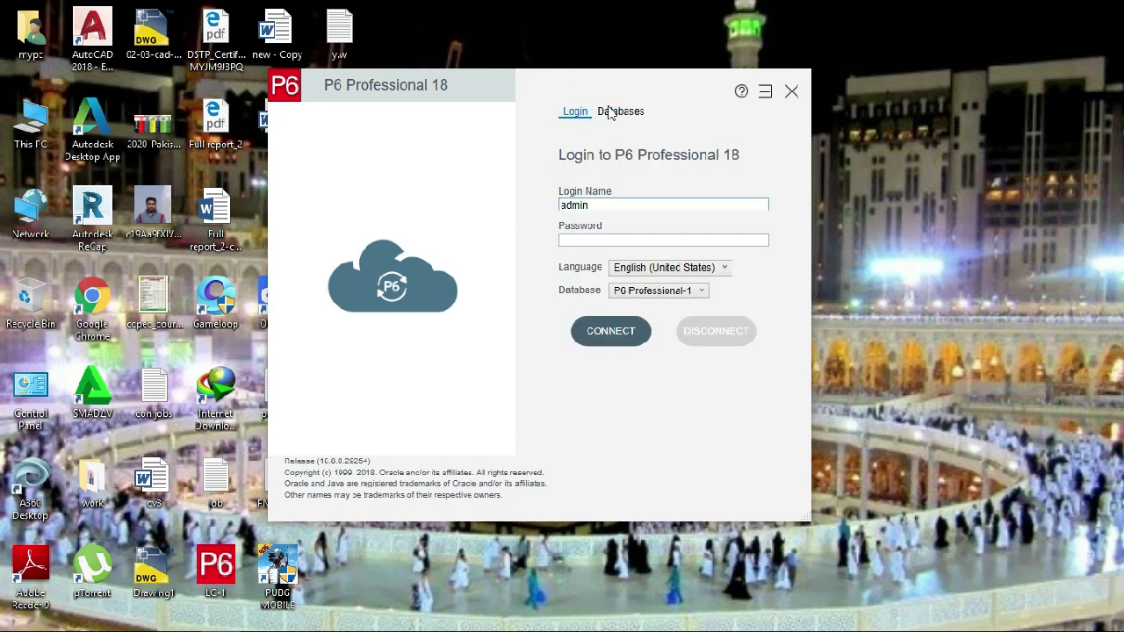
left_click(611, 113)
left_click(579, 117)
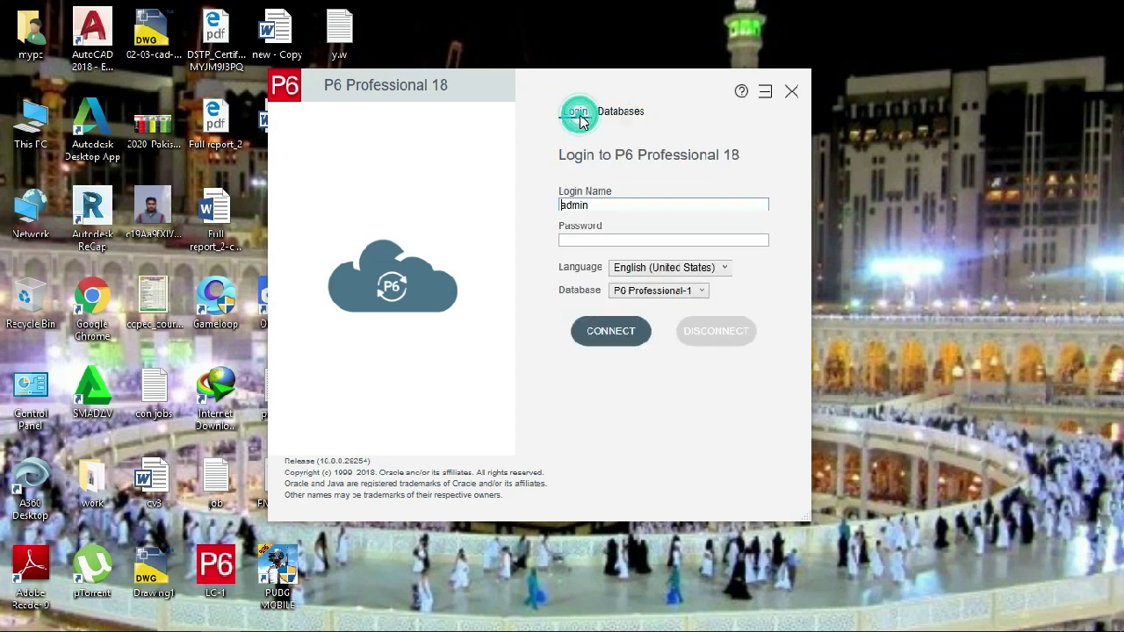
left_click(631, 113)
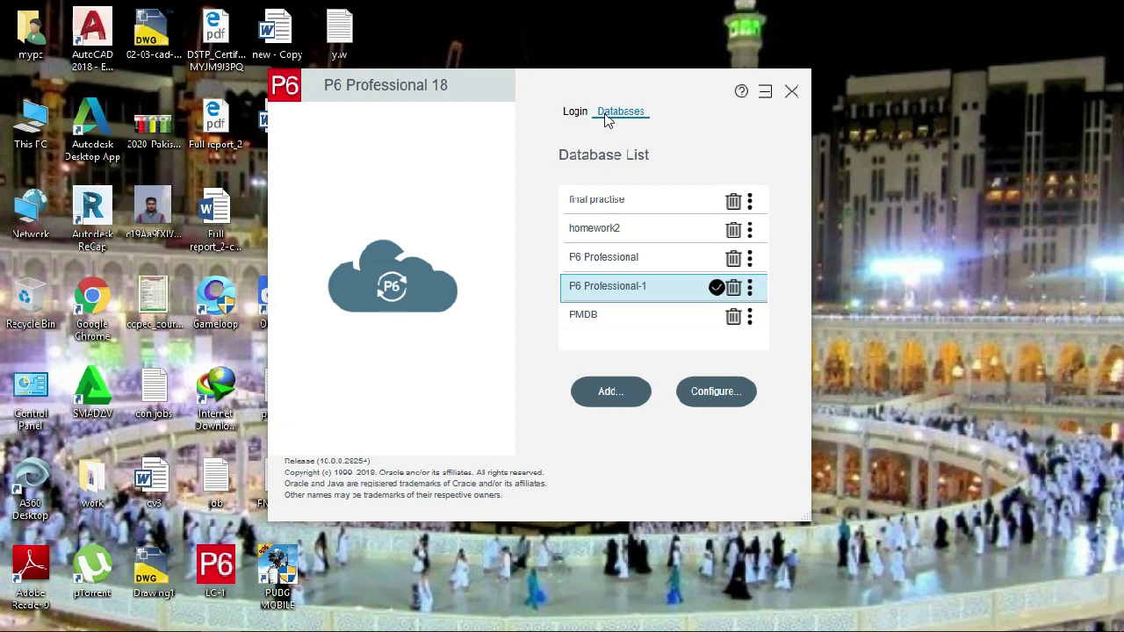
left_click(618, 118)
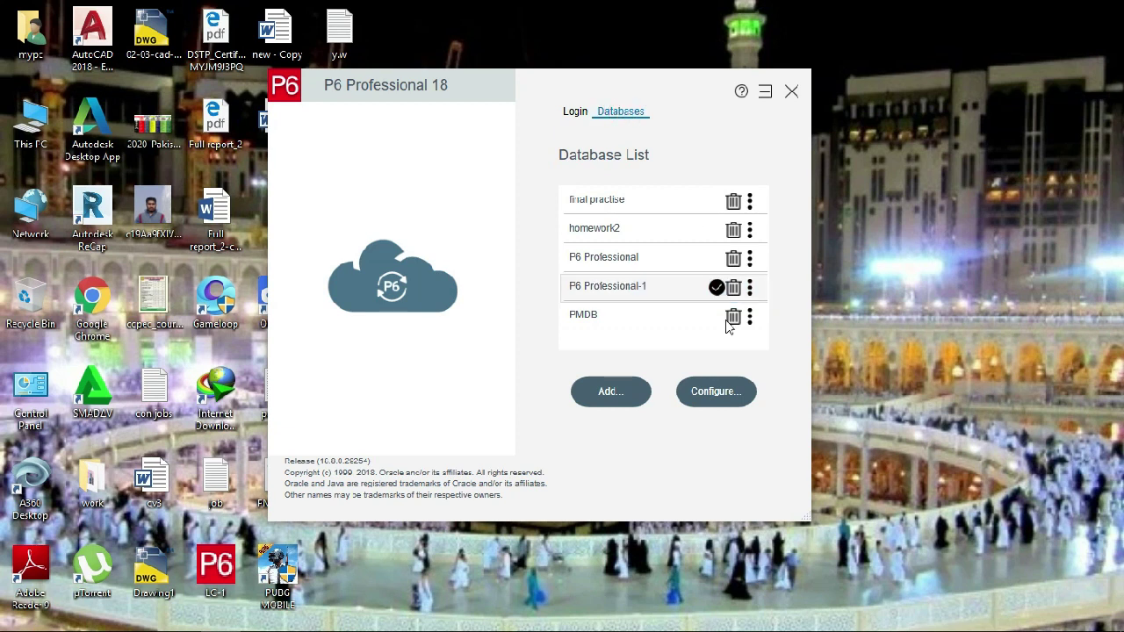
Add a new database connection and name its alias primavera
left_click(625, 401)
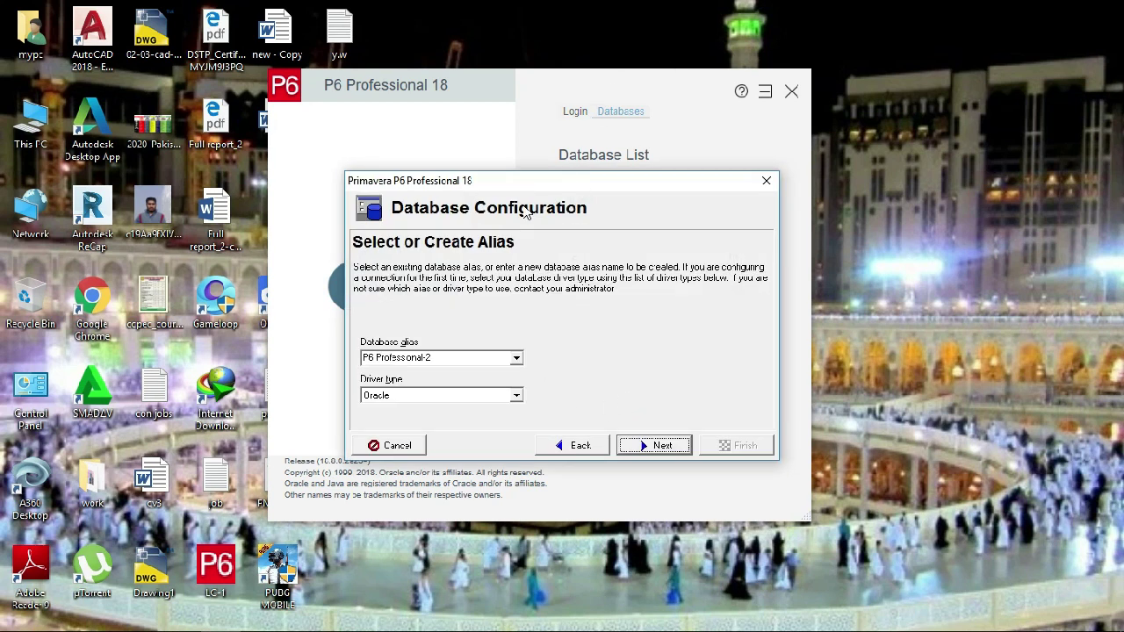
left_click_drag(529, 184, 539, 74)
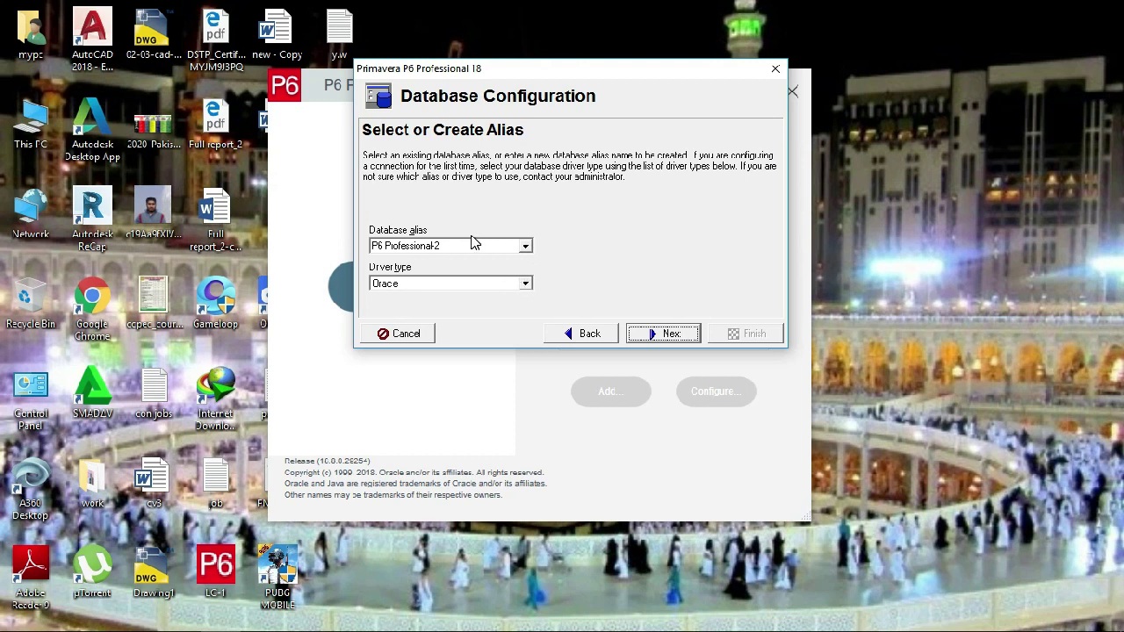
left_click(527, 246)
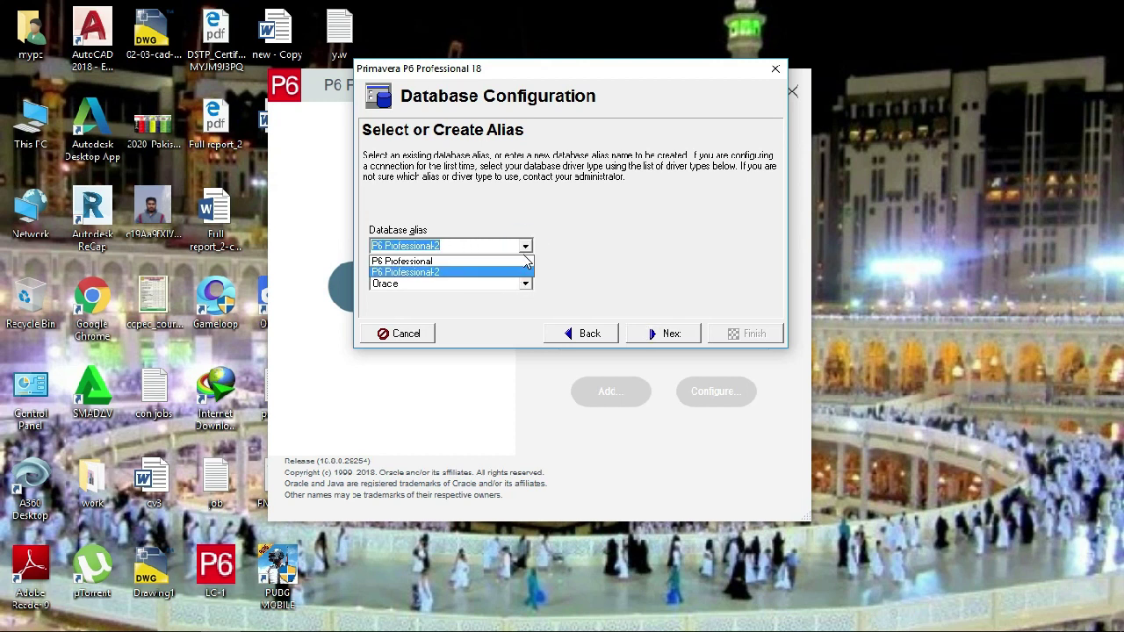
left_click(453, 246)
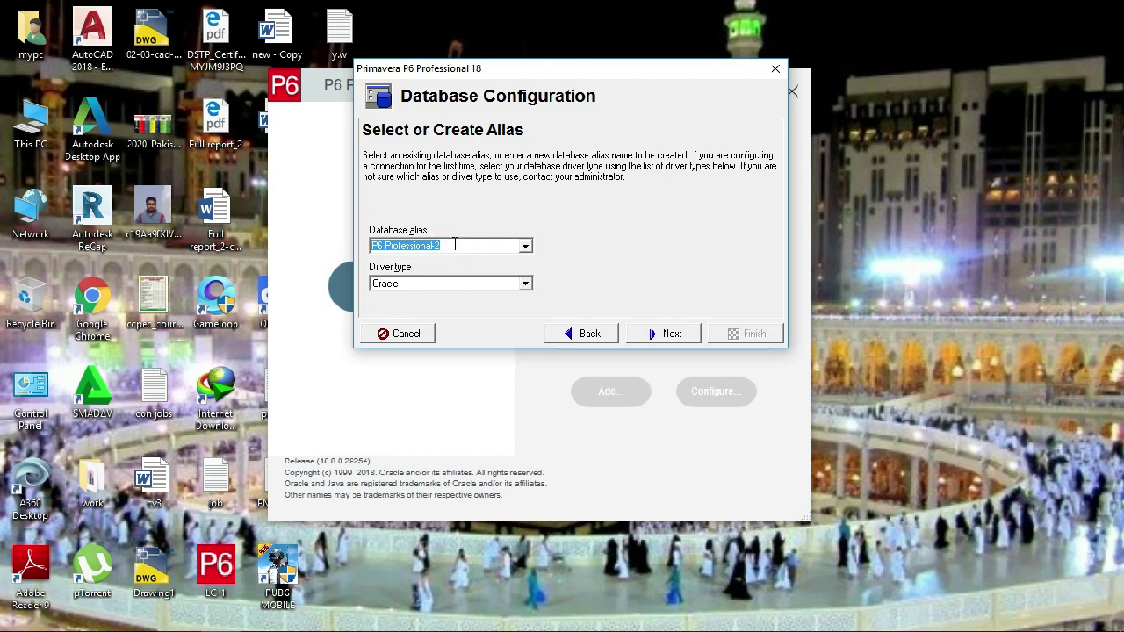
key("BackSpace")
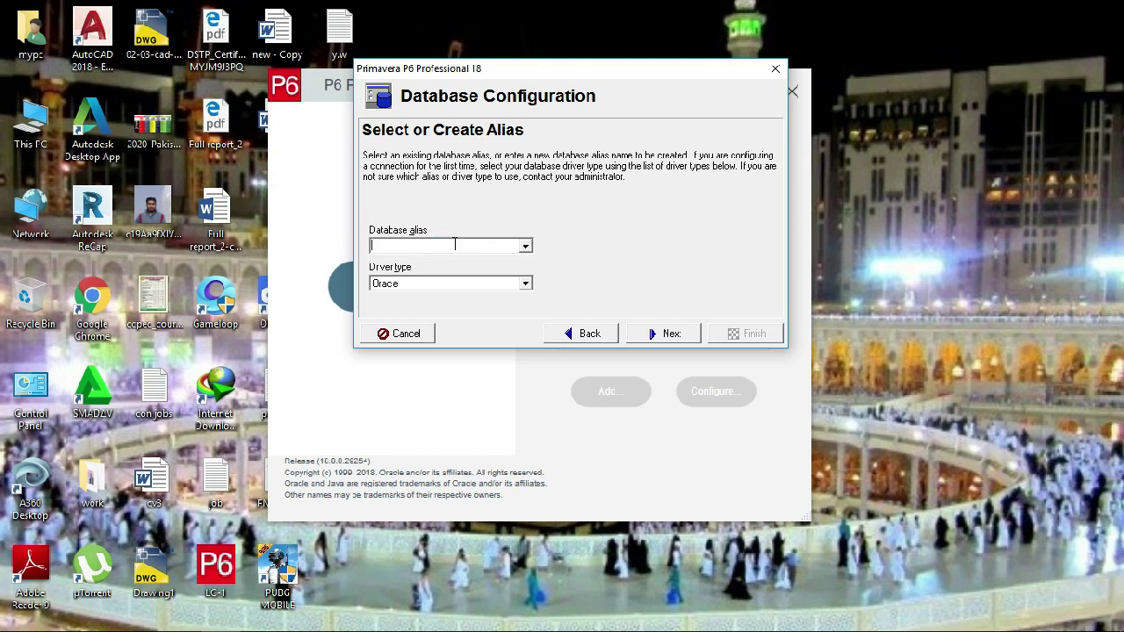
type("pri")
type("mave")
type("ra")
Set the driver type to P6 Pro Standalone (SQLite) and continue
left_click(521, 286)
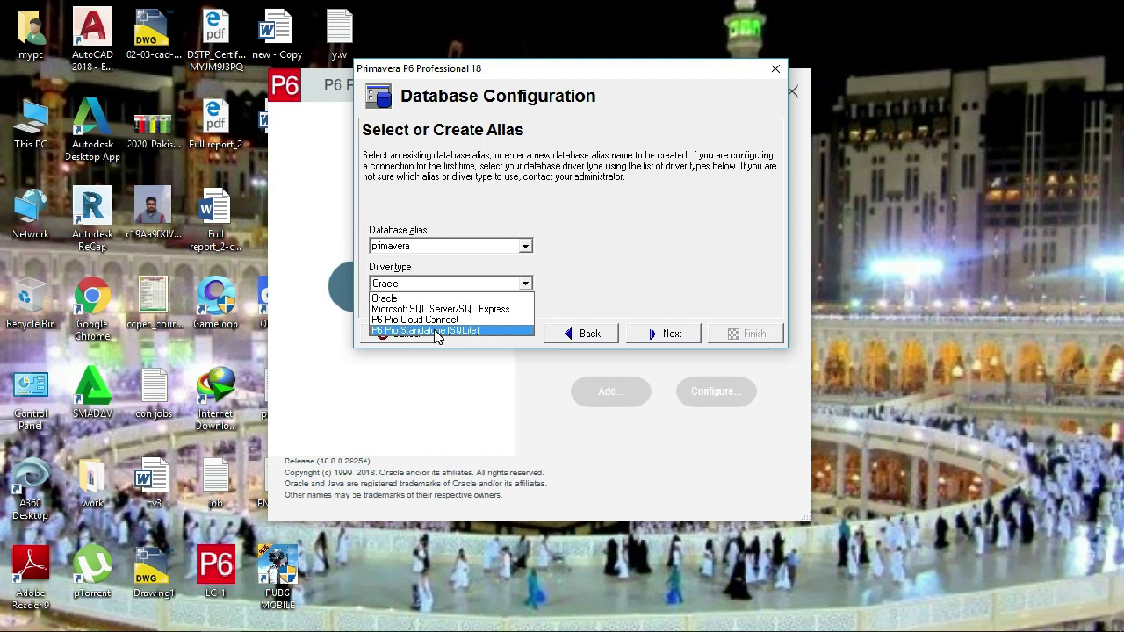
left_click(437, 332)
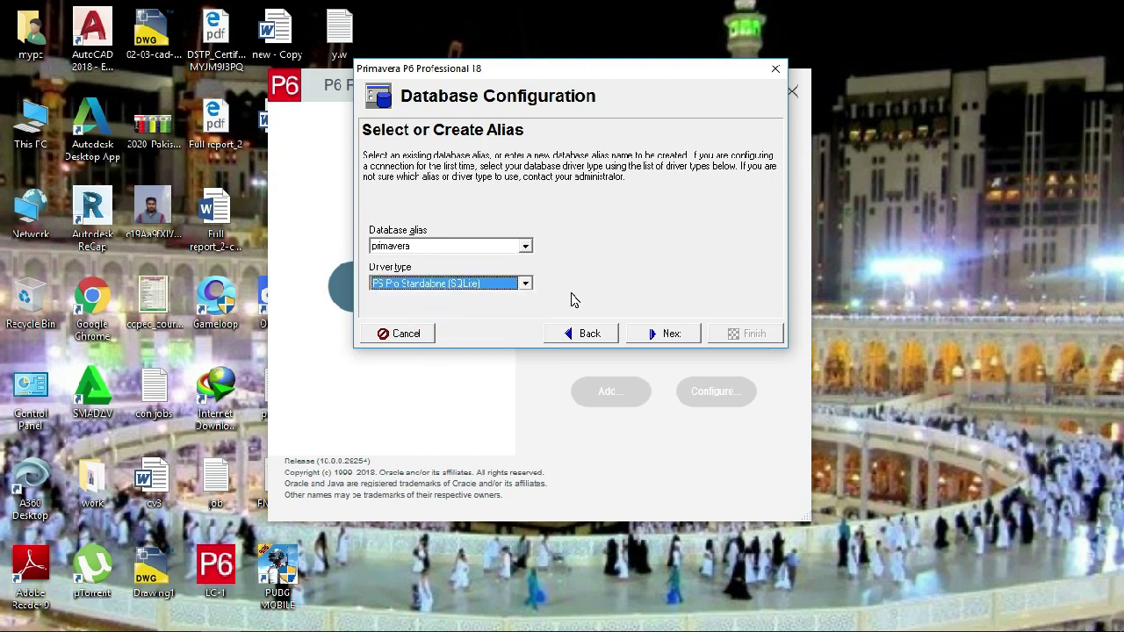
left_click(684, 338)
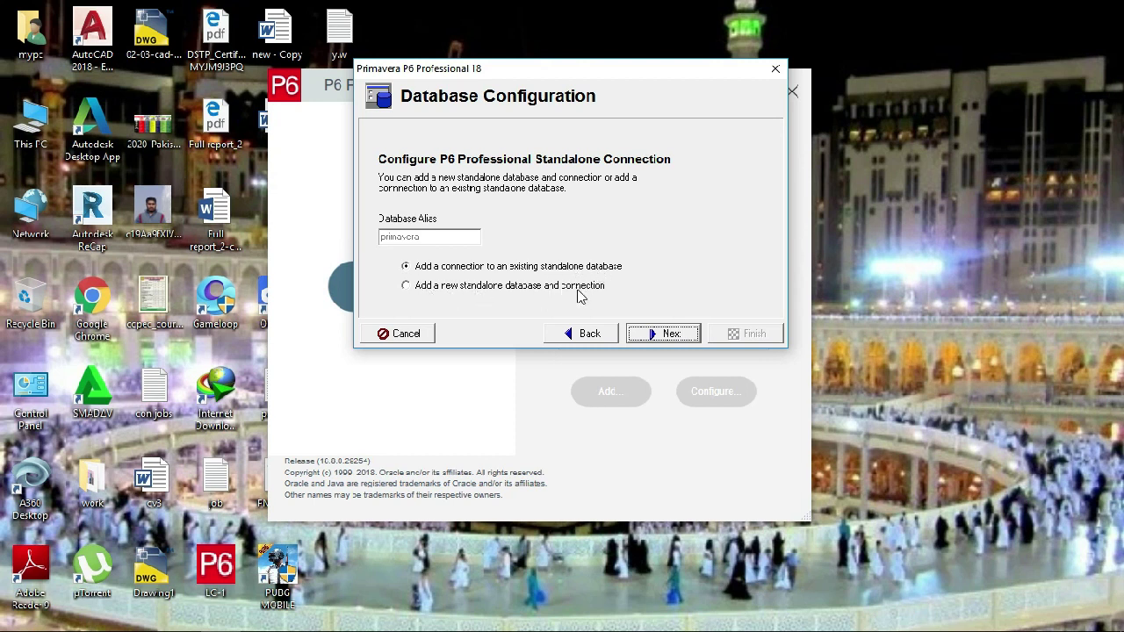
Choose 'Add a new standalone database and connection' and continue to admin setup
left_click(408, 287)
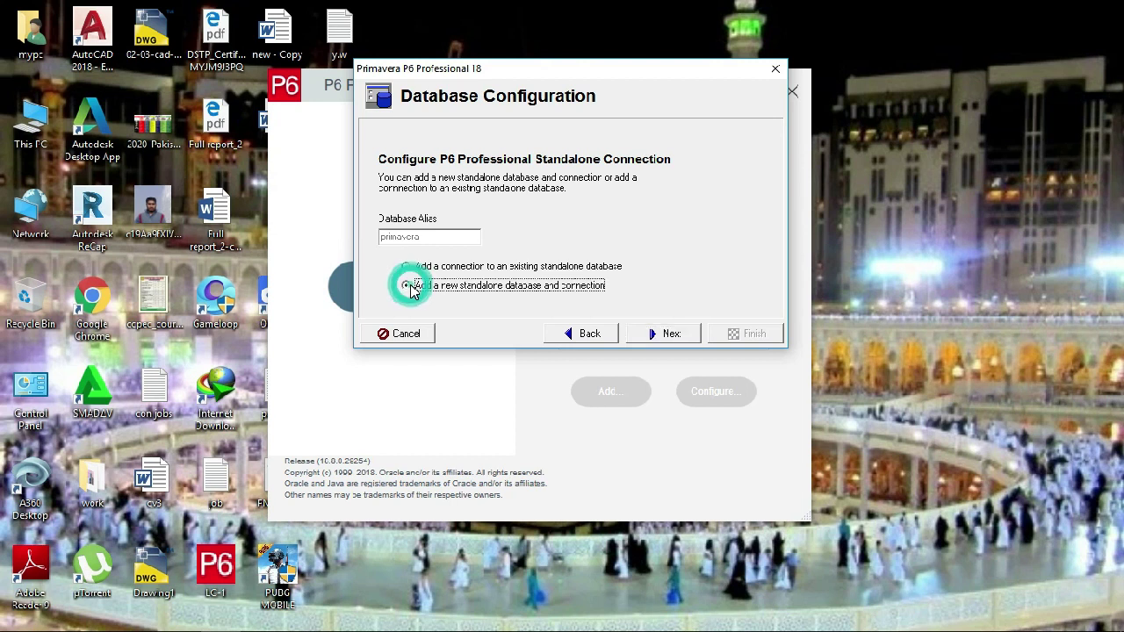
left_click(663, 338)
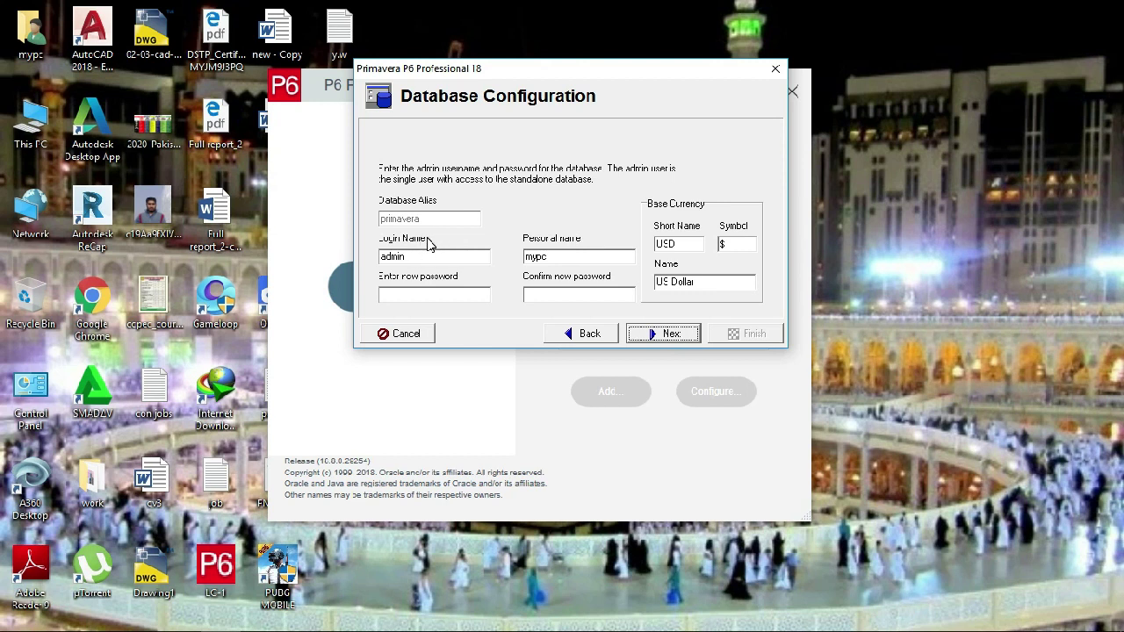
Enter and confirm the admin password, then browse for the database file location
left_click(412, 291)
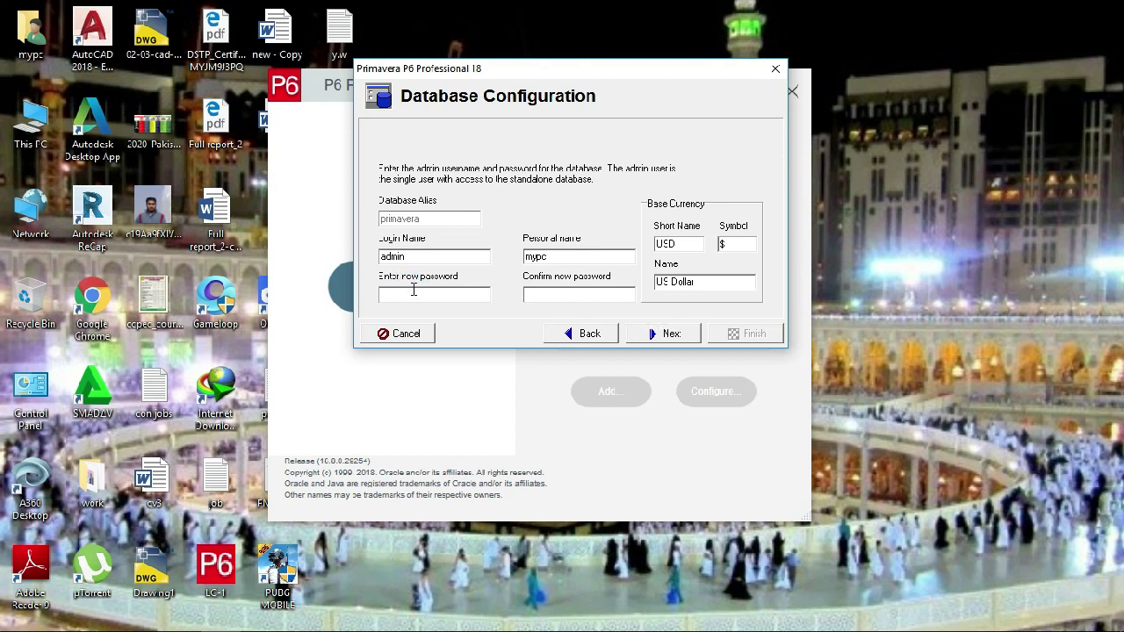
type("a")
left_click(553, 295)
left_click(671, 334)
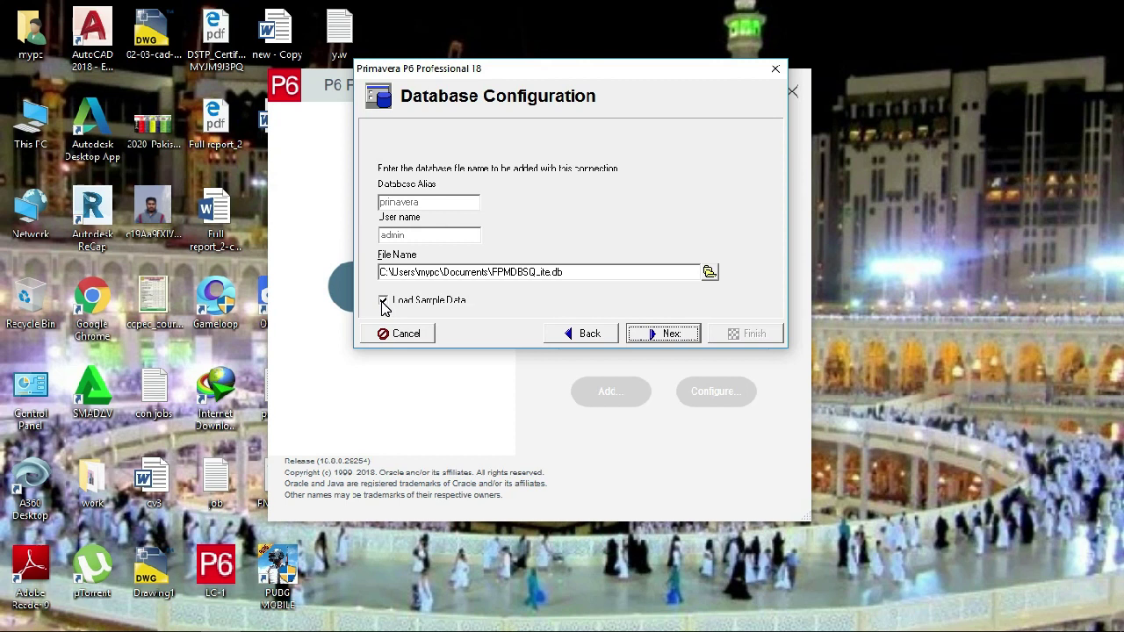
left_click(708, 273)
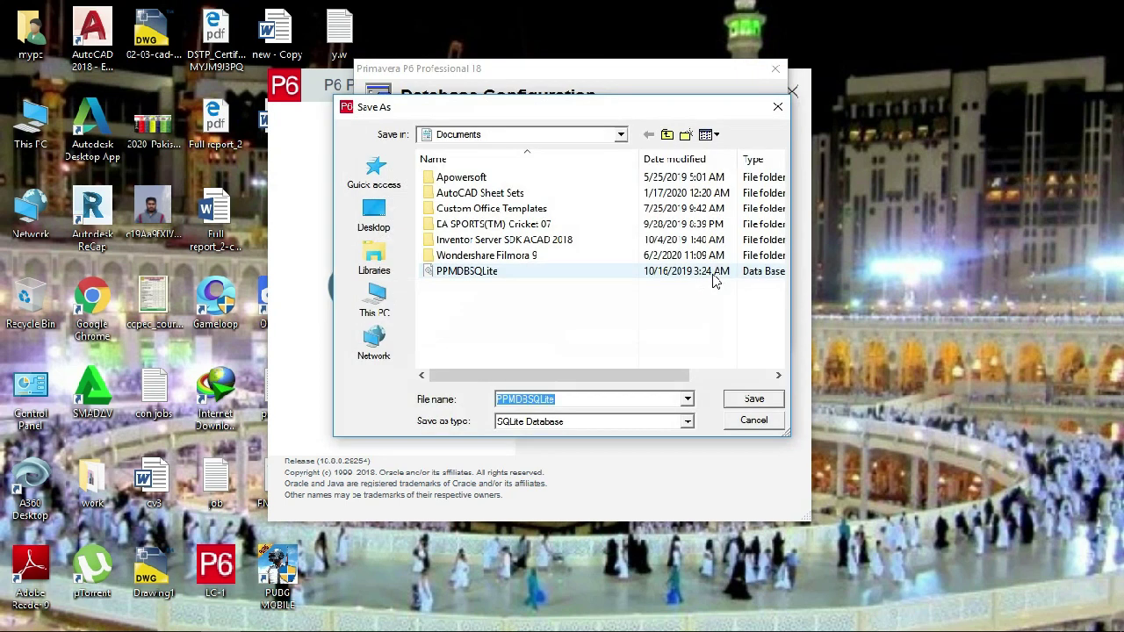
Browse to Local Disk (F:) and name the database file primavera
left_click(374, 302)
scroll(694, 255, "down", 5)
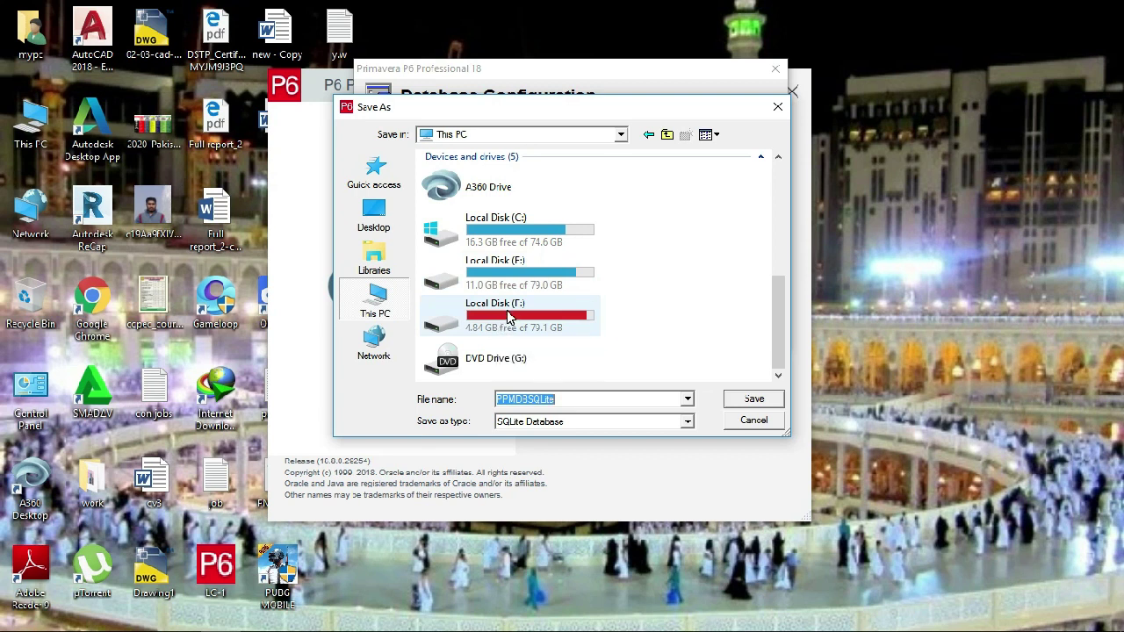
left_click(509, 318)
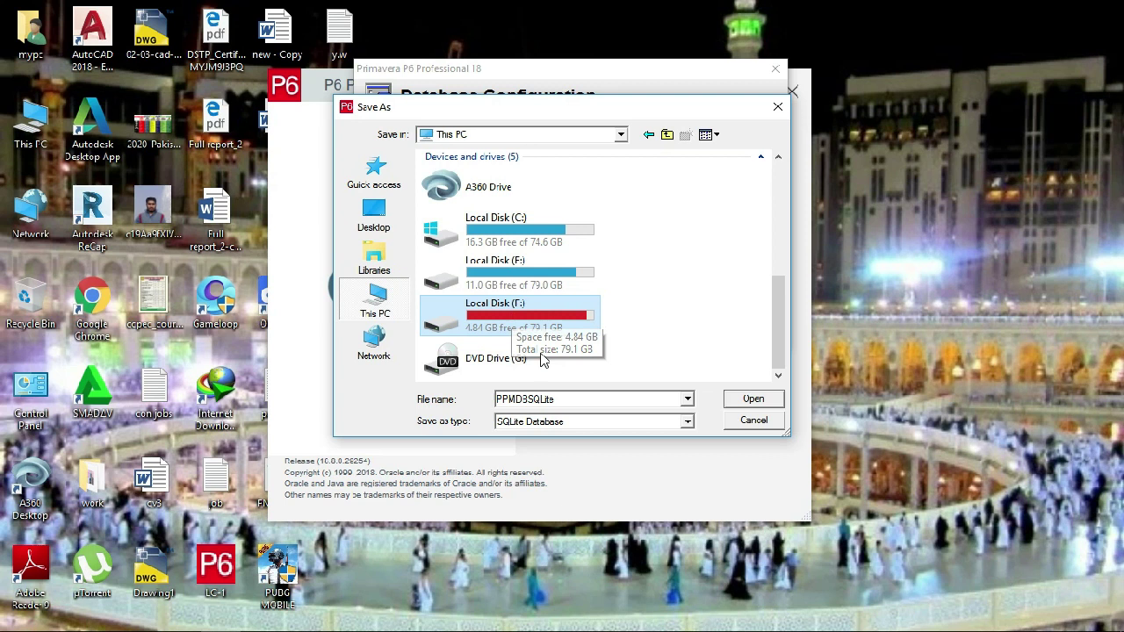
left_click(572, 397)
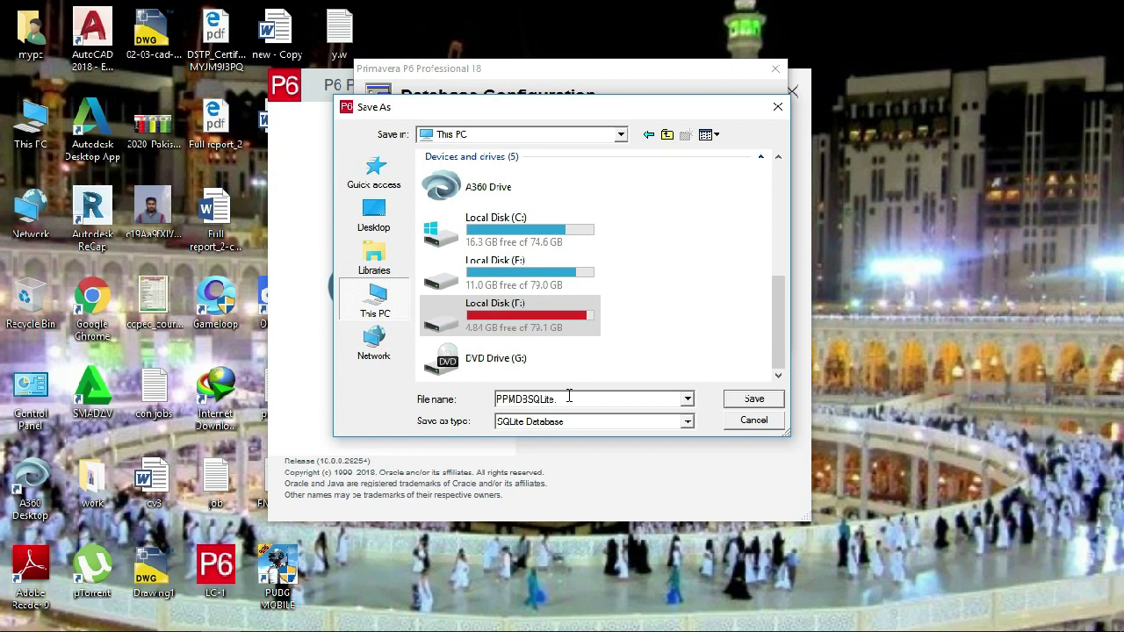
key("BackSpace")
key("BackSpace")
key("BackSpace")
type("p")
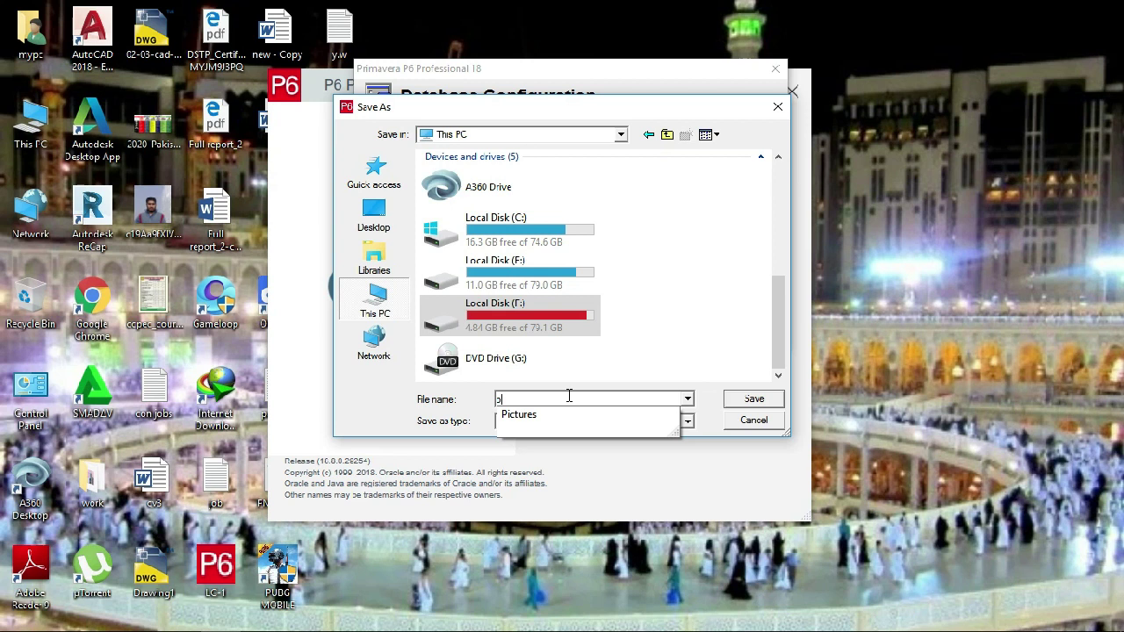
type("rimav")
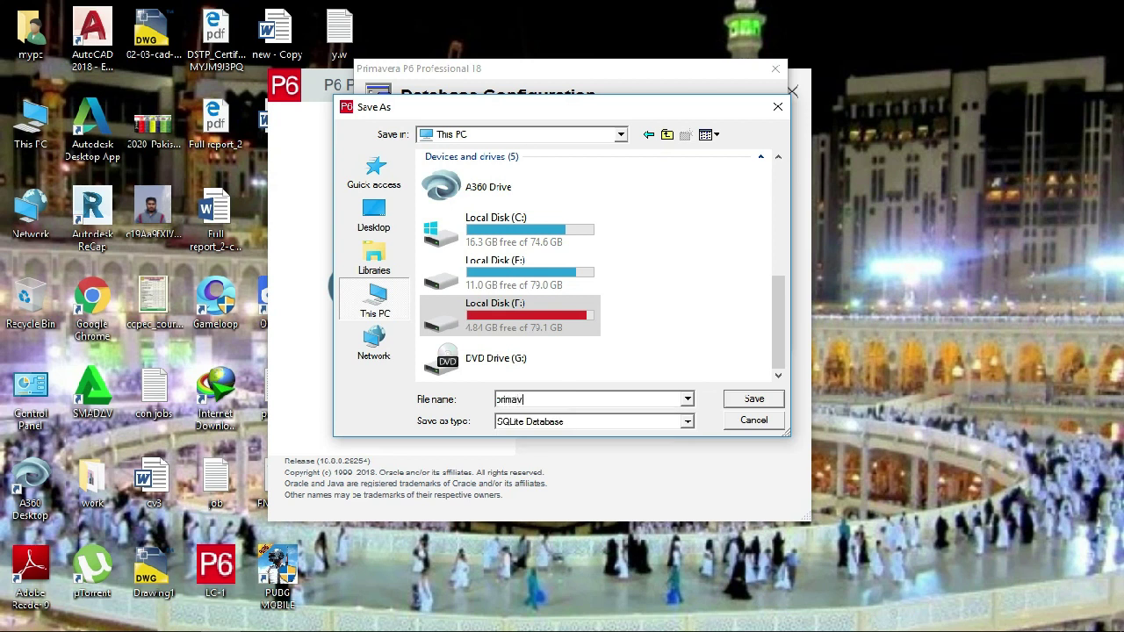
type("era.db")
After the can't-save-here error, switch the save location to Local Disk (E:)
left_click(741, 403)
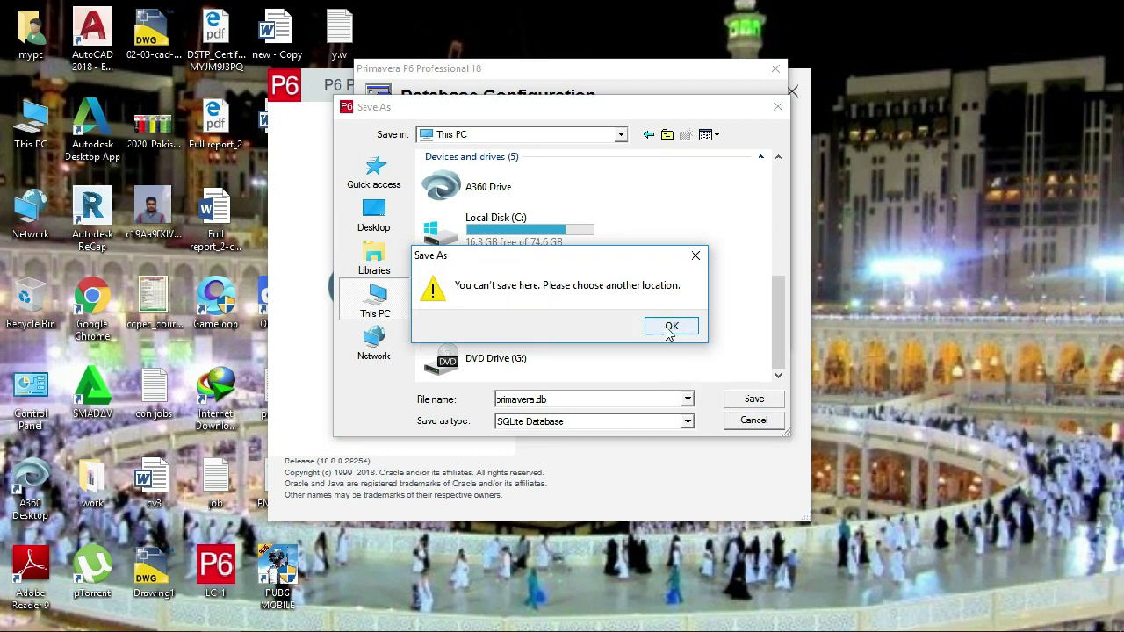
left_click(671, 330)
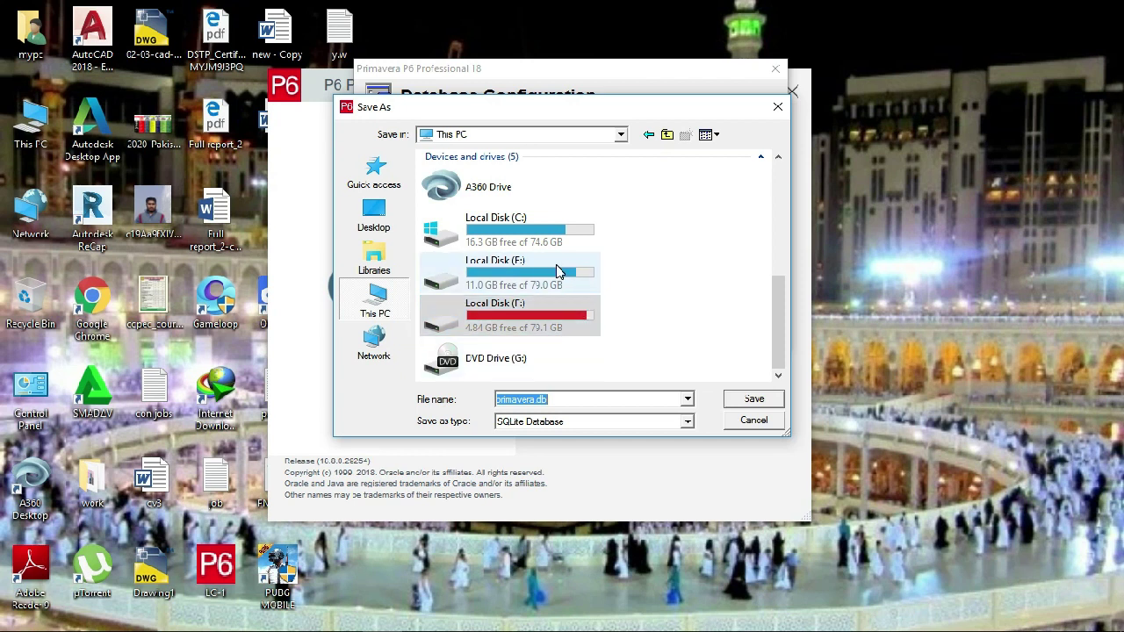
mouse_move(509, 314)
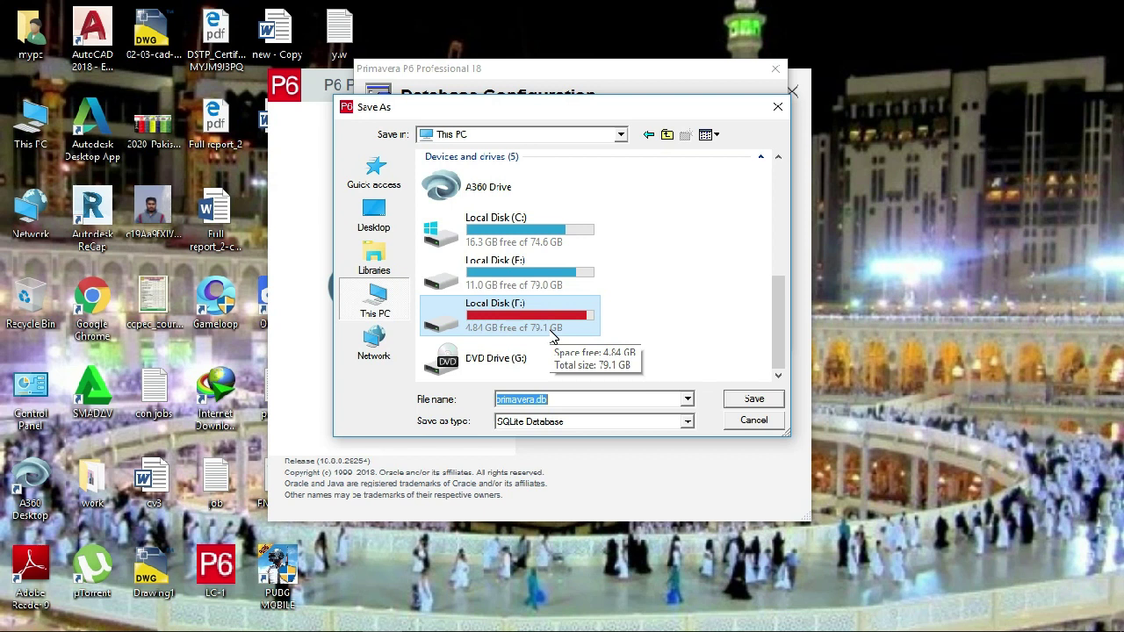
left_click(521, 276)
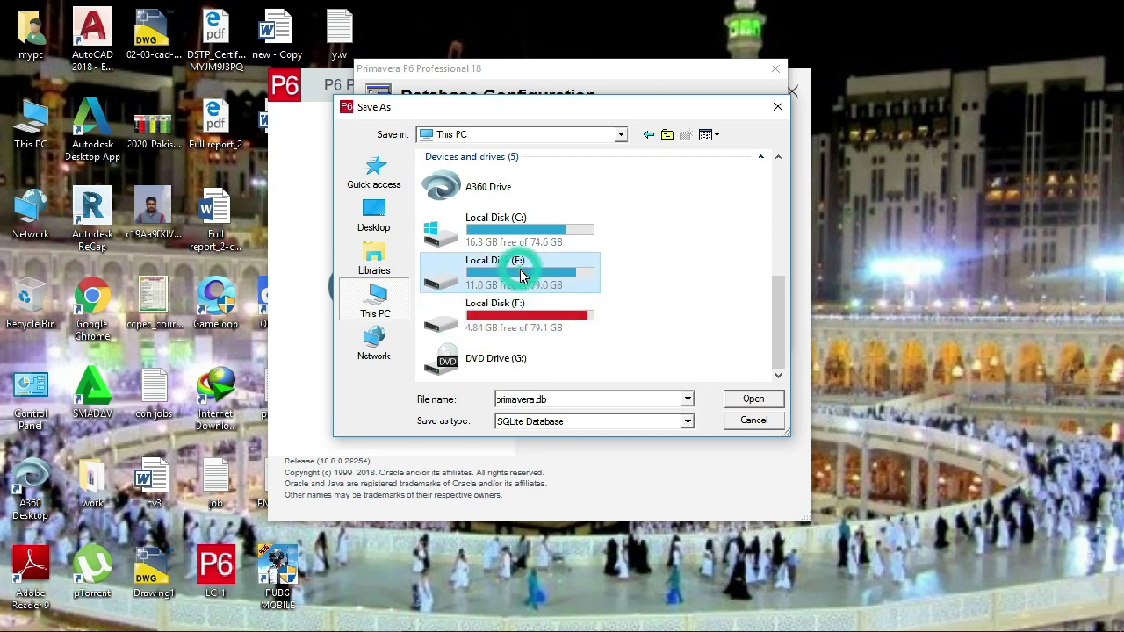
left_click(738, 405)
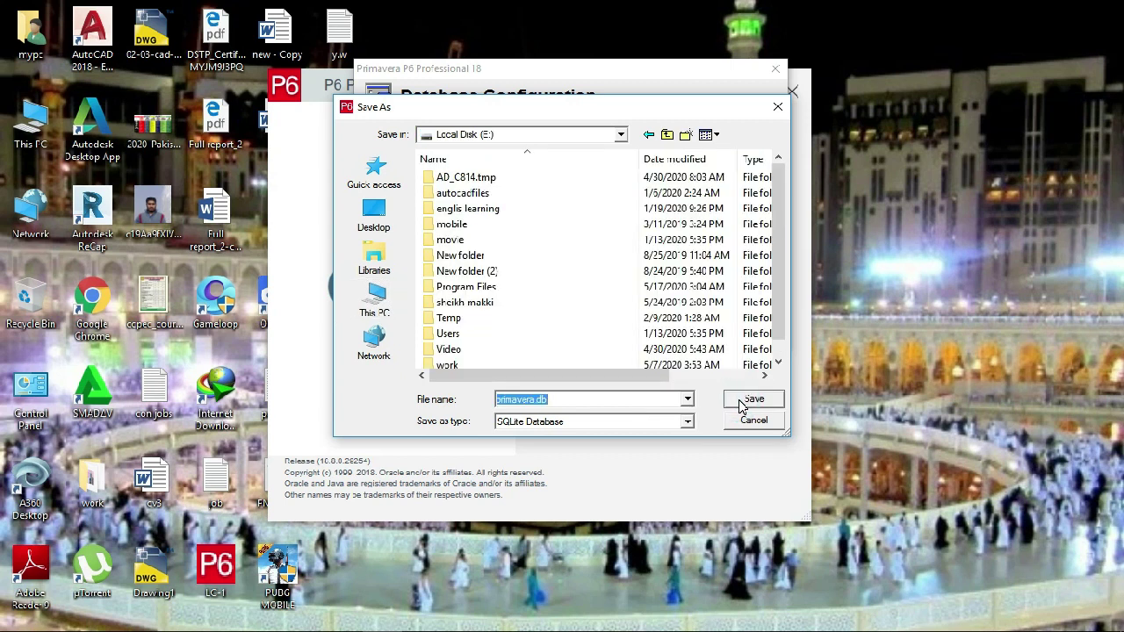
Save primavera.db on E:, finish the wizard, and select primavera in the database list
left_click(738, 406)
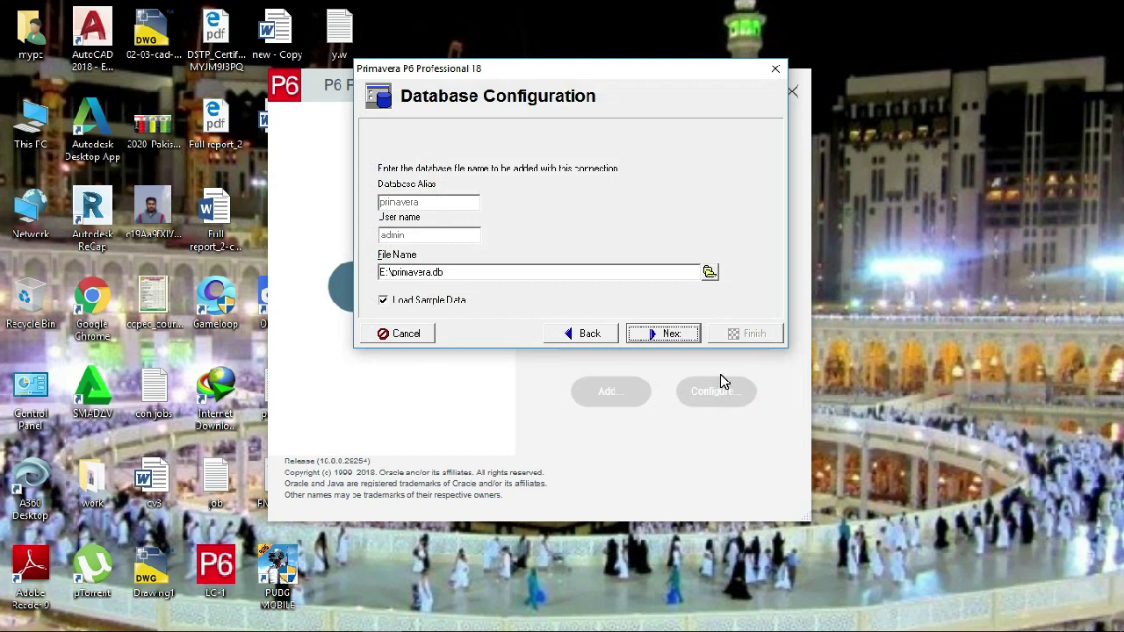
left_click(671, 342)
left_click(660, 332)
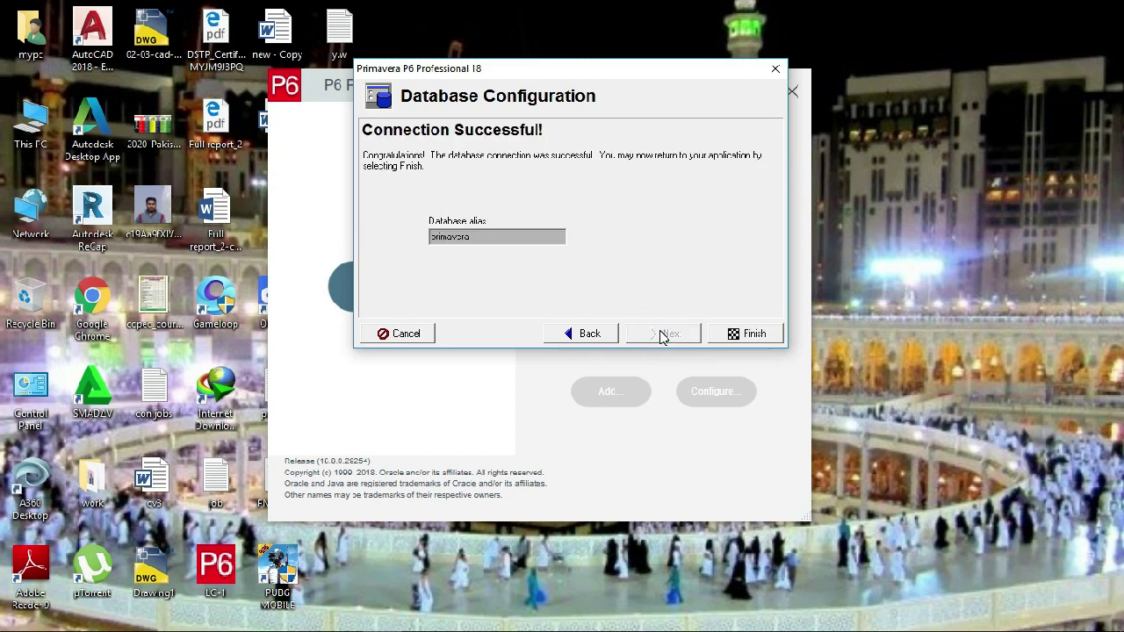
left_click(742, 335)
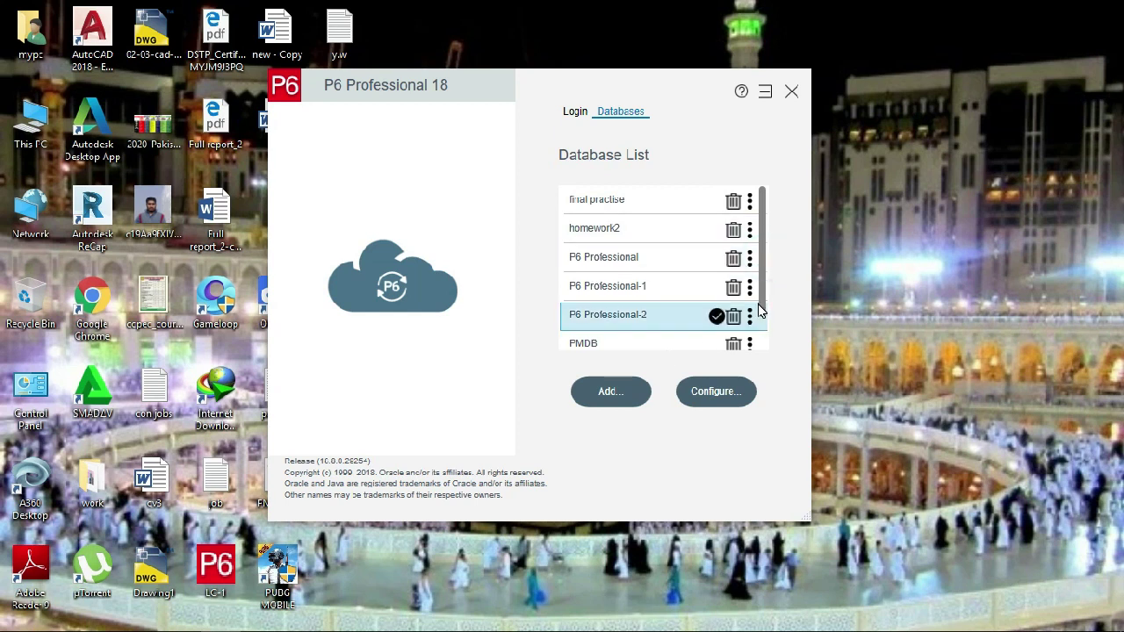
scroll(761, 312, "down", 2)
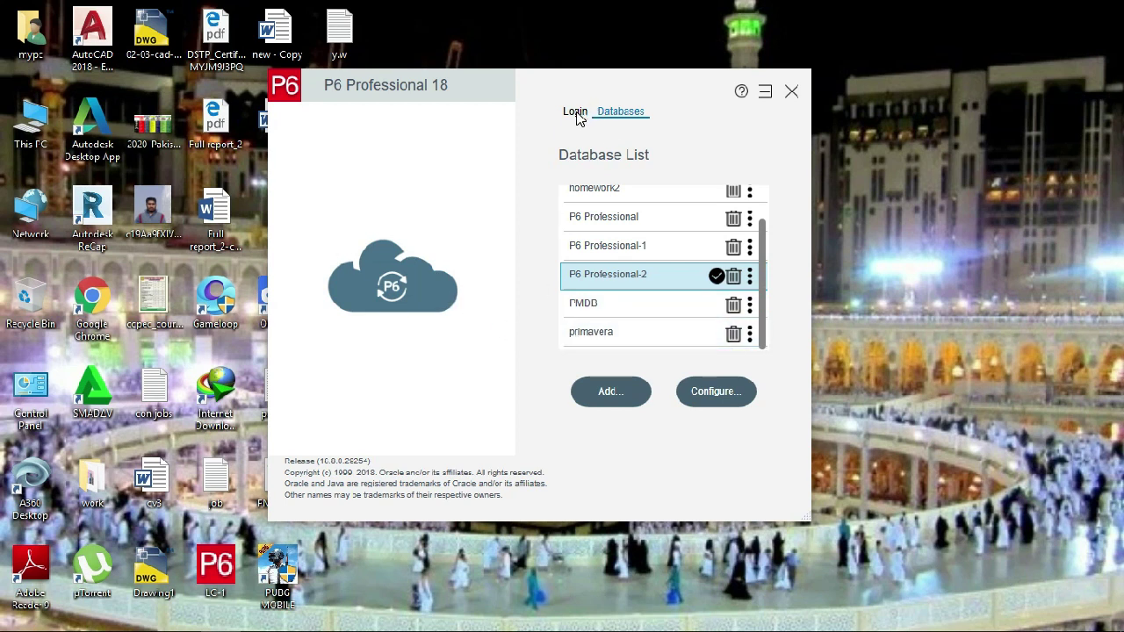
left_click(613, 337)
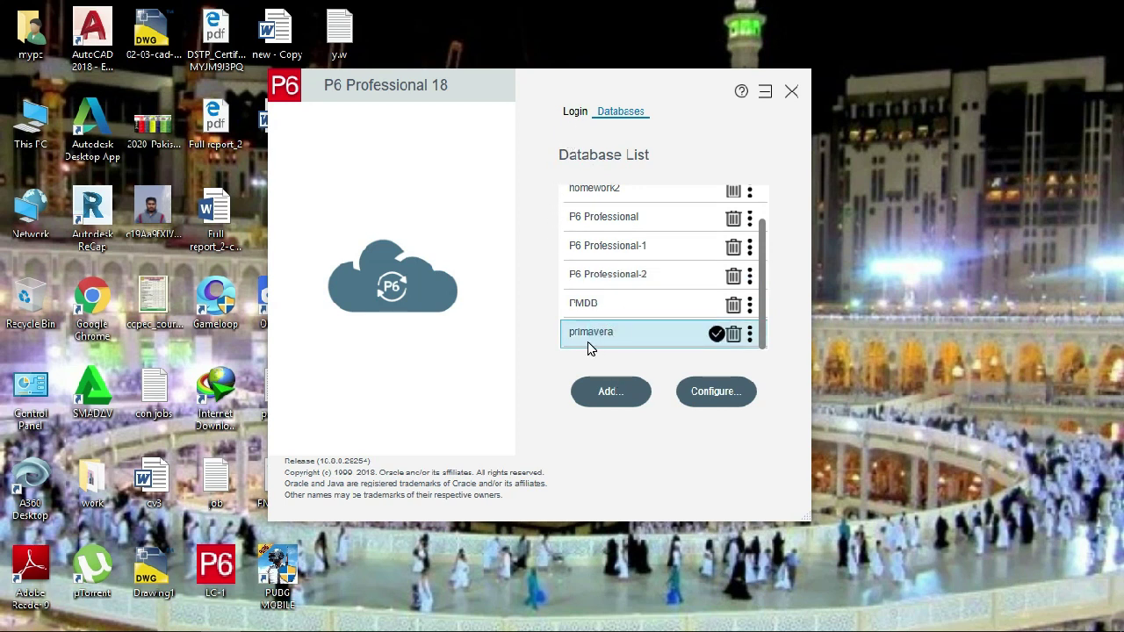
Try connecting with login name primavera and a password; dismiss the invalid-login error
left_click(591, 112)
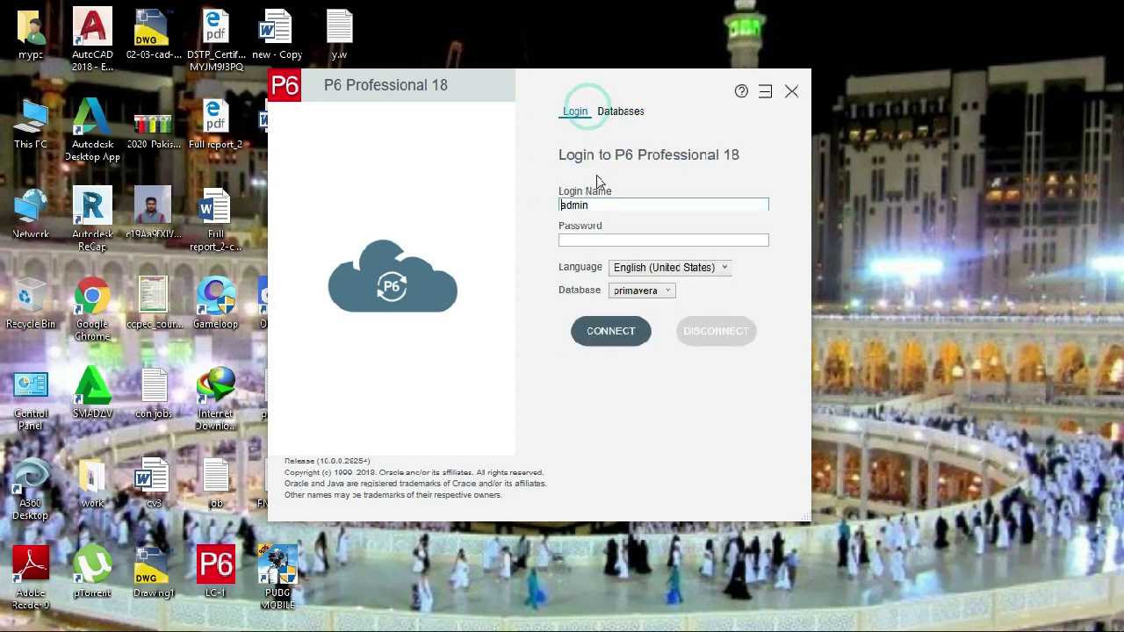
left_click(601, 206)
key("BackSpace")
key("BackSpace")
key("BackSpace")
key("BackSpace")
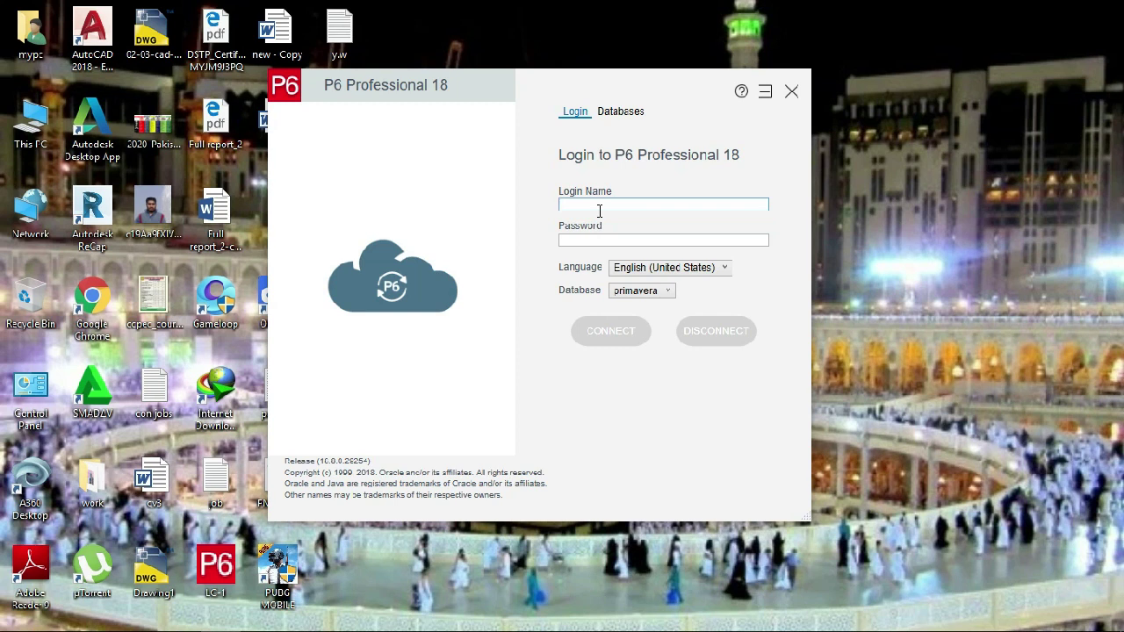
type("a")
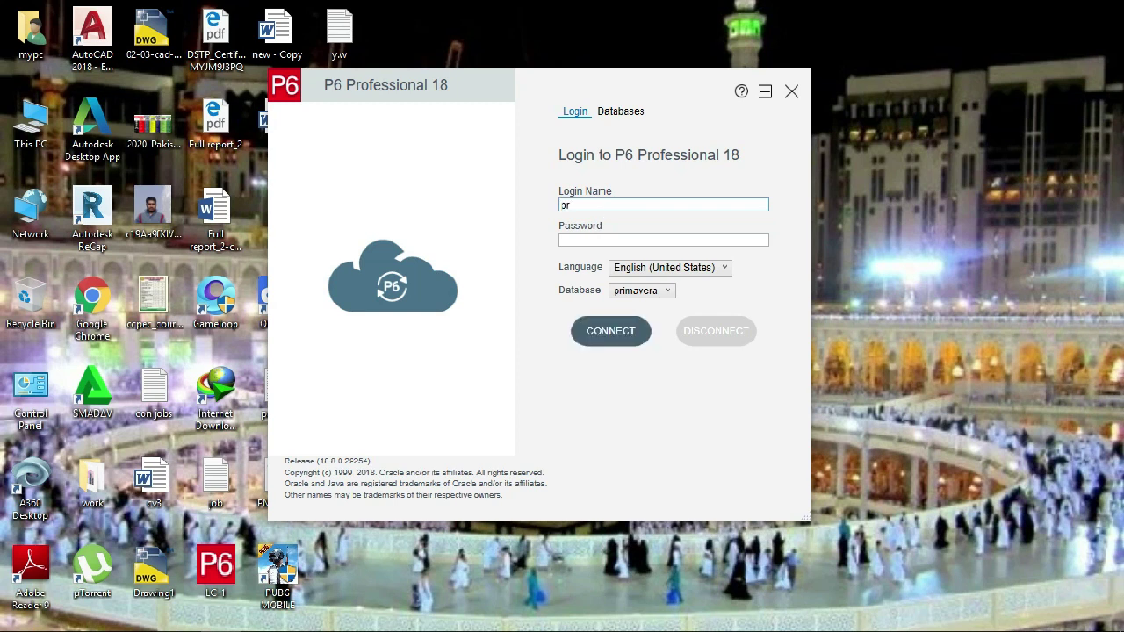
type("maver")
type("a")
left_click(601, 240)
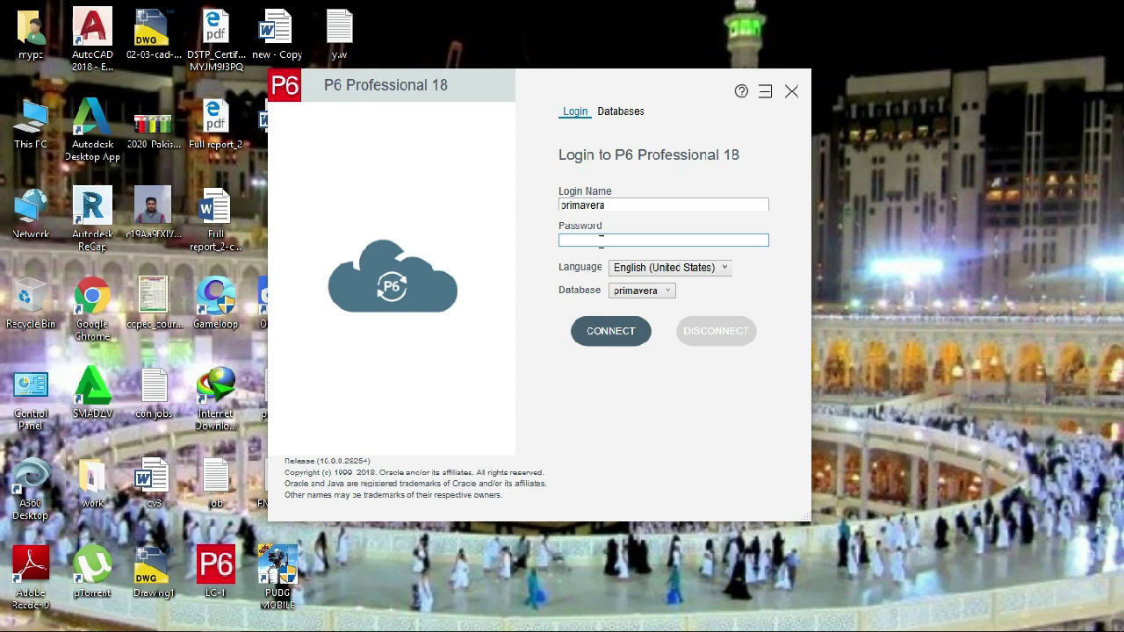
type("dmi")
type("n")
left_click(620, 332)
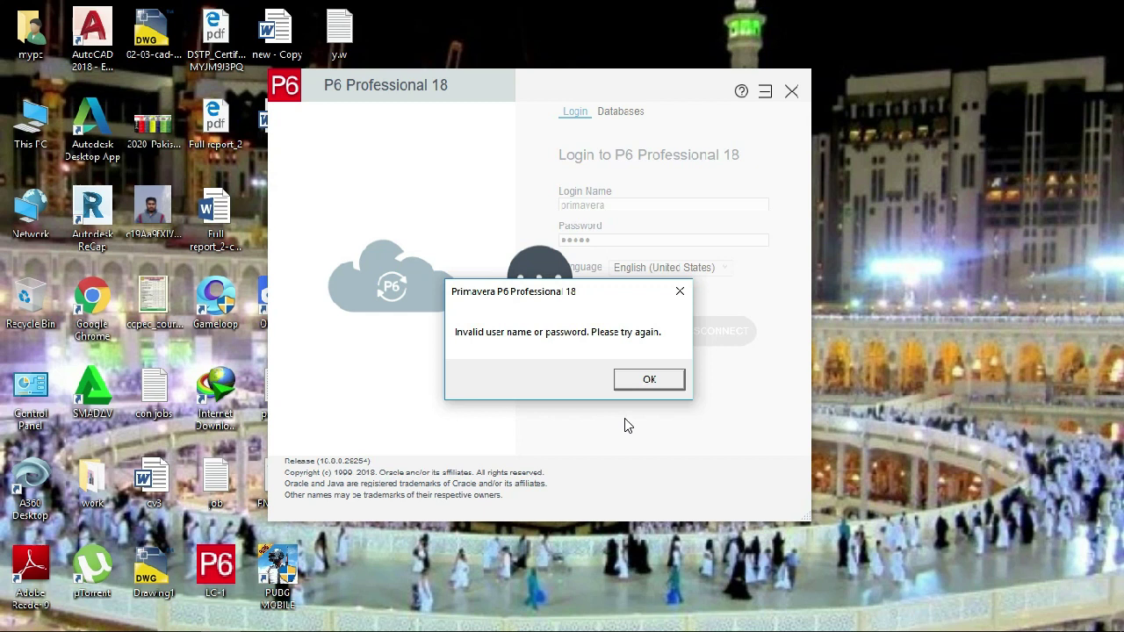
left_click(649, 379)
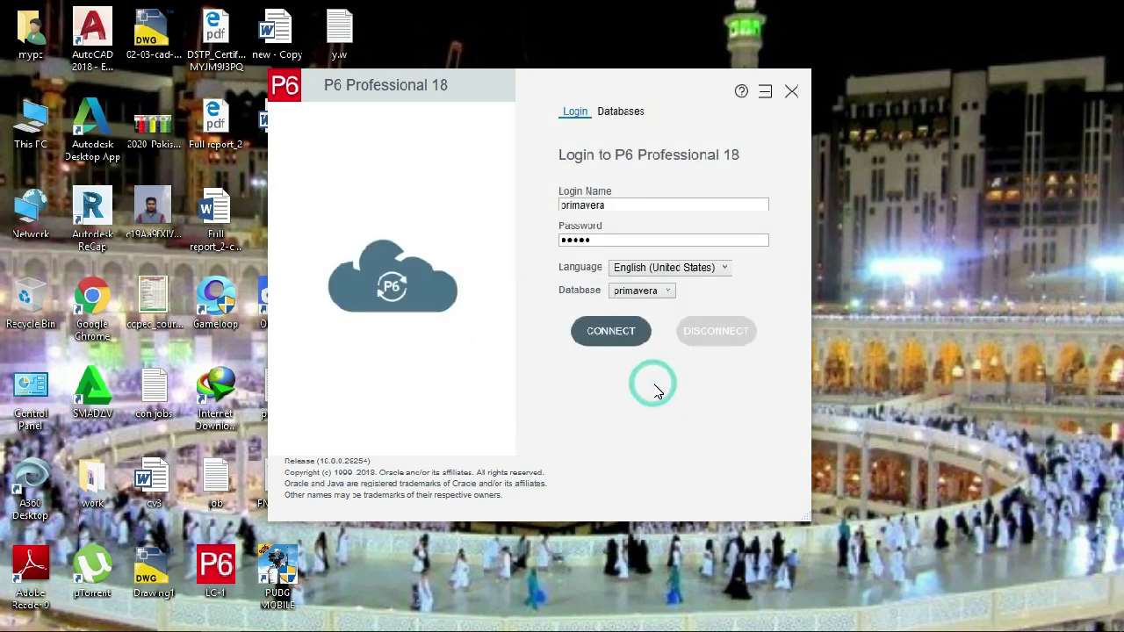
Keep primavera as the database, retype the password, and retry; dismiss the repeated error
left_click(599, 239)
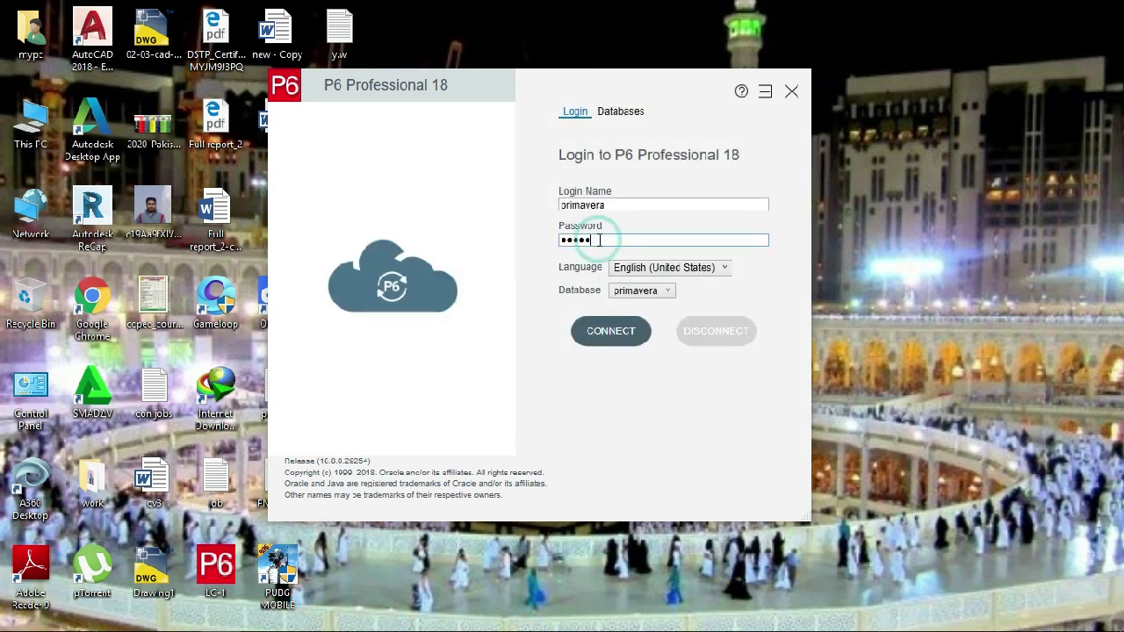
left_click(660, 293)
left_click(661, 294)
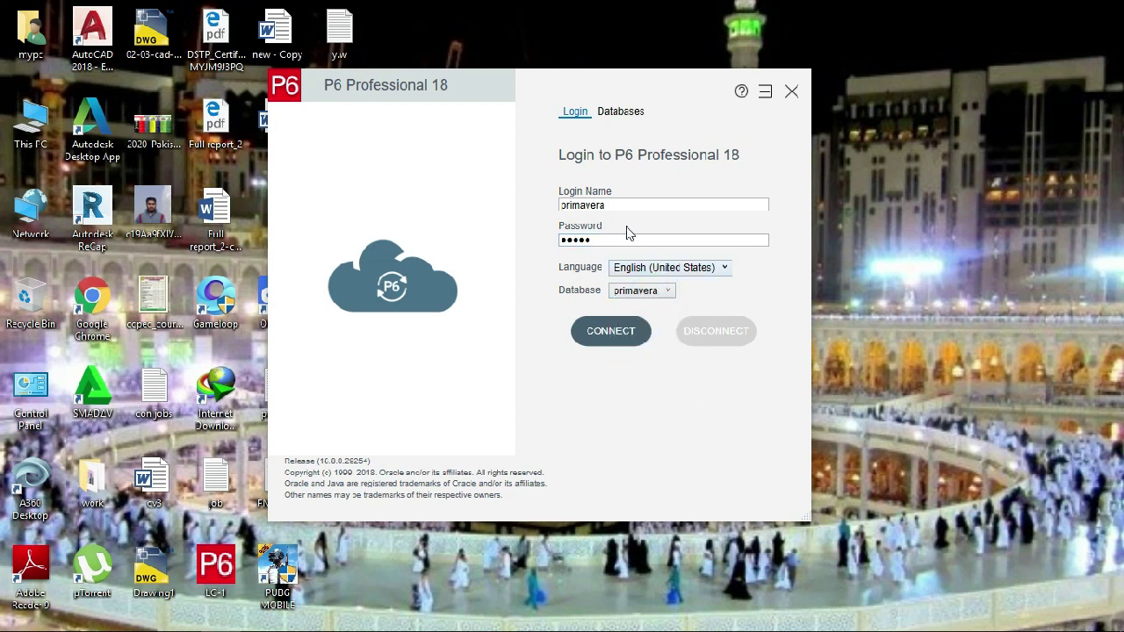
left_click(602, 238)
key("BackSpace")
key("BackSpace")
key("BackSpace")
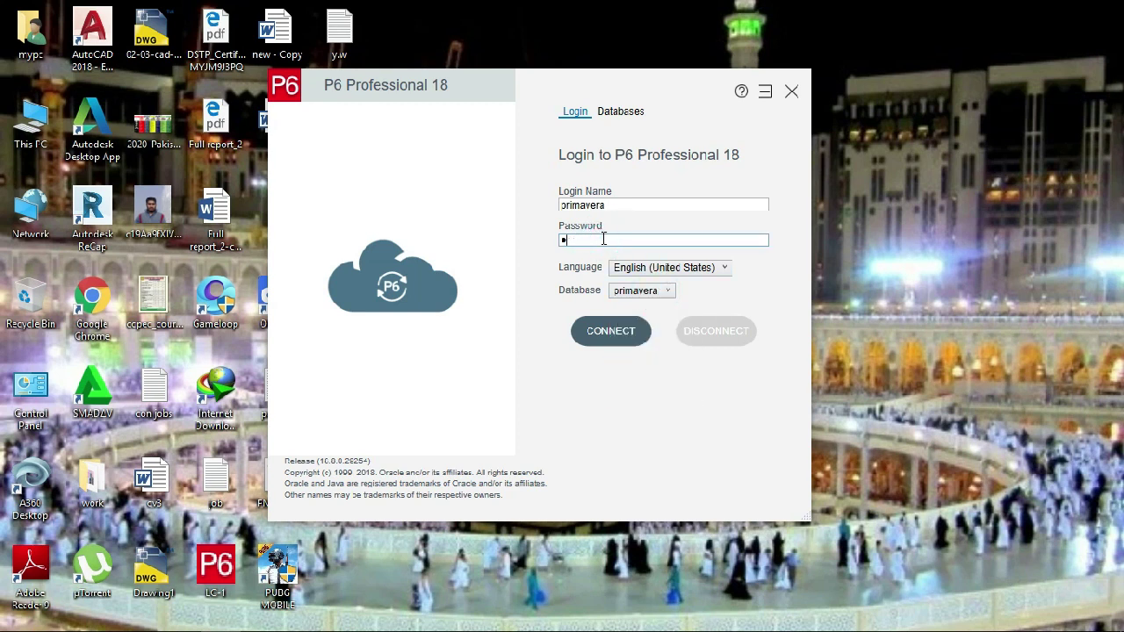
type("adm")
left_click(614, 331)
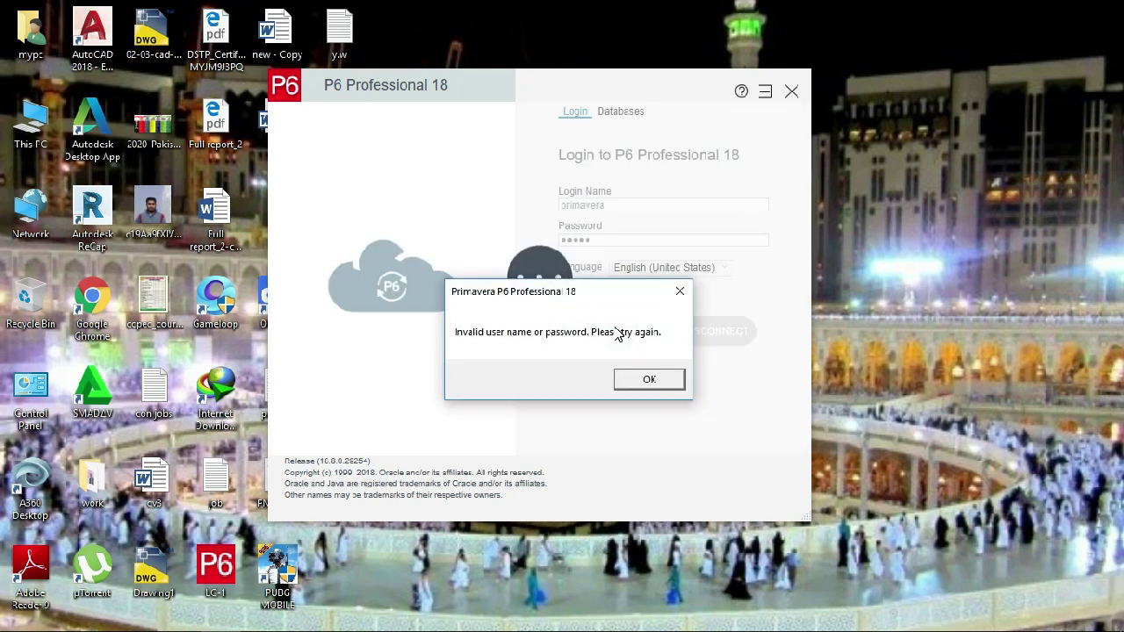
left_click(637, 387)
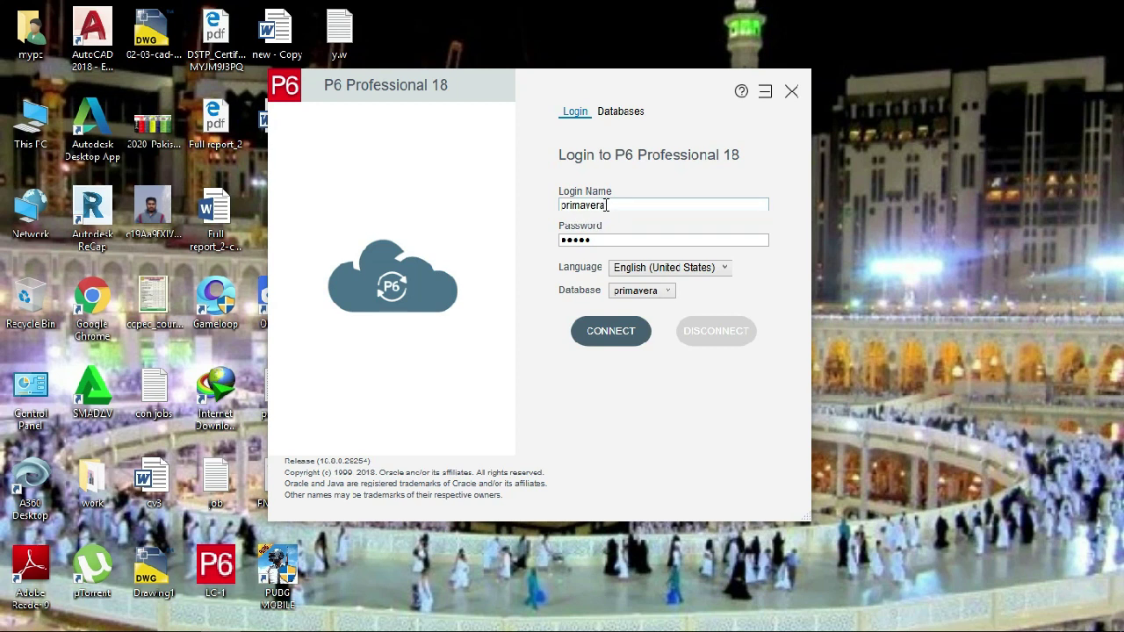
left_click(608, 204)
Change the login name to admin and connect to the primavera database
left_click(610, 113)
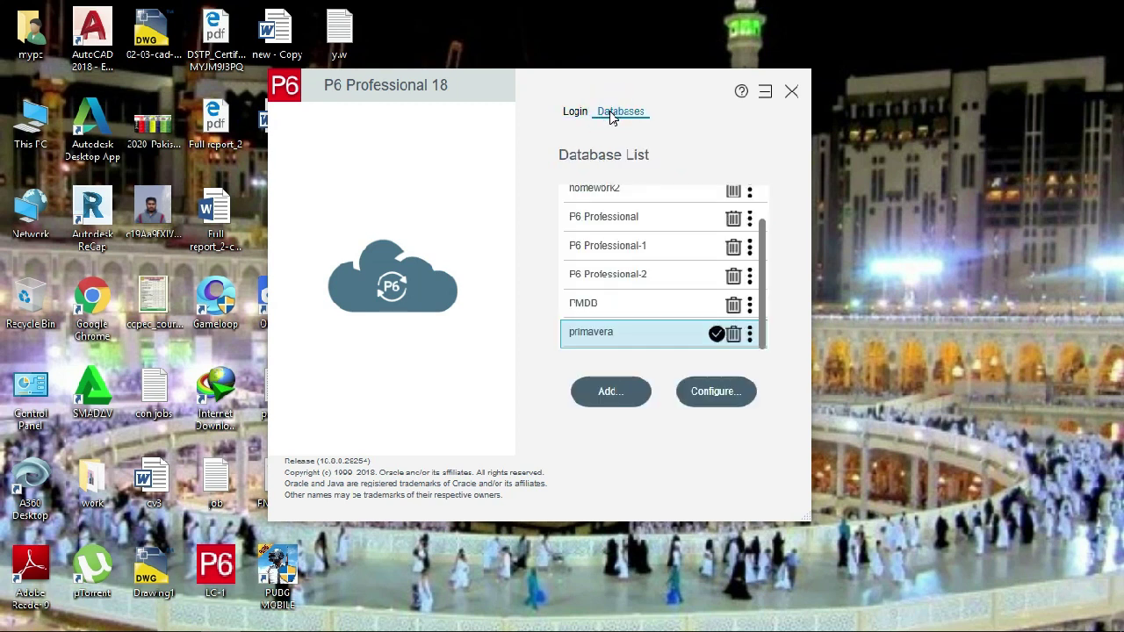
left_click(585, 113)
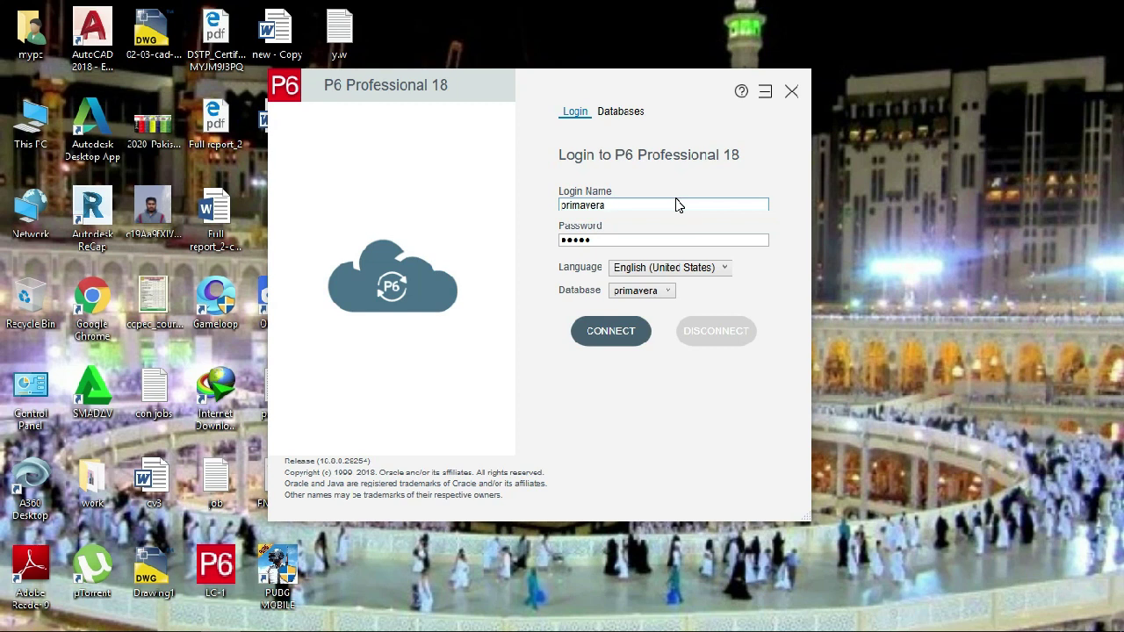
key("BackSpace")
key("BackSpace")
key("BackSpace")
key("BackSpace")
key("BackSpace")
key("BackSpace")
key("BackSpace")
key("BackSpace")
key("BackSpace")
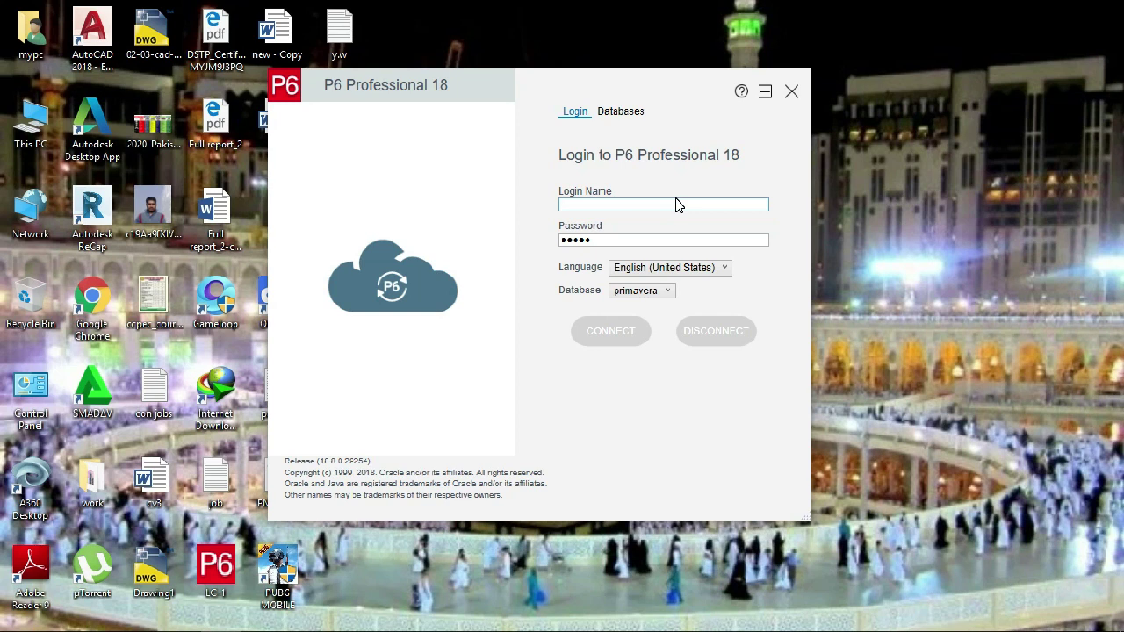
type("ad")
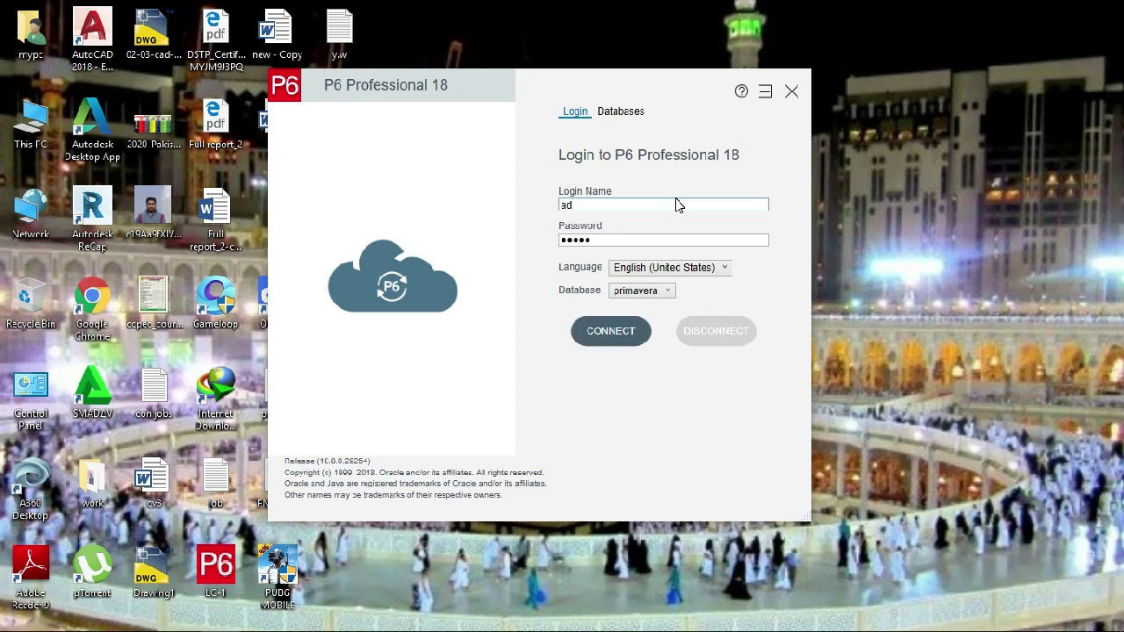
type("min")
left_click(603, 243)
left_click(612, 337)
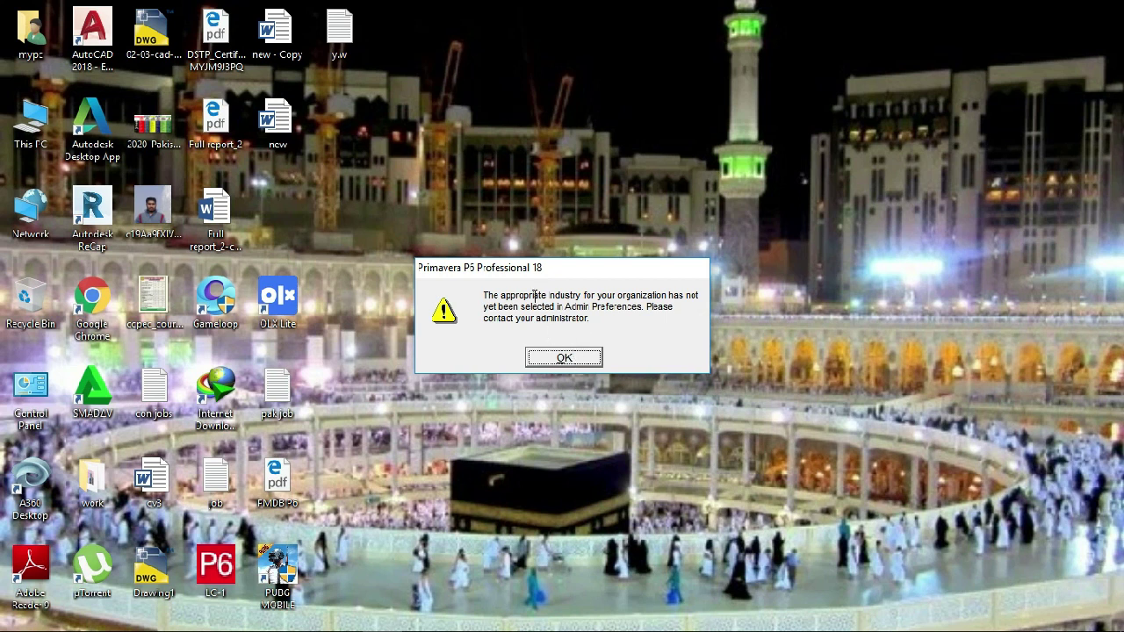
Dismiss the no-industry-set warning with OK
left_click(562, 359)
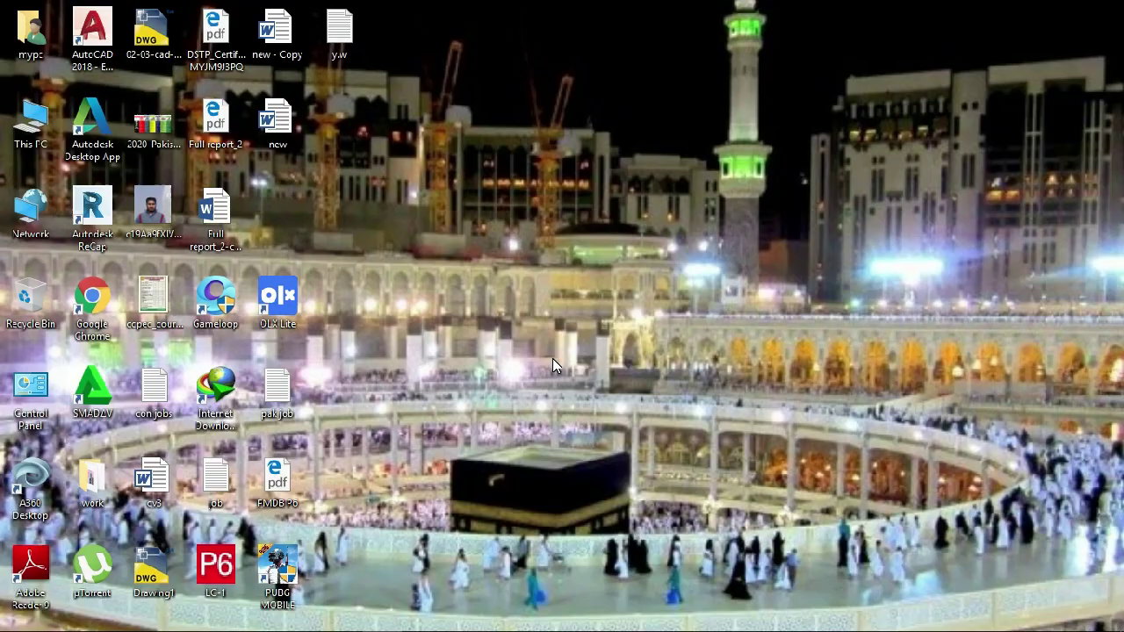